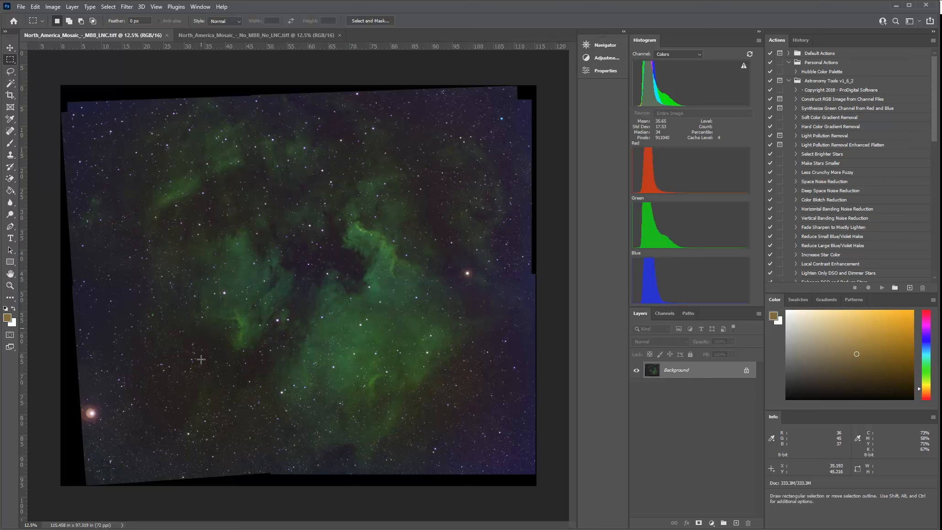
# - Switch to Stellarium and bring the North America Nebula into close view with the camera sensor frame over it
pyautogui.moveTo(207, 529)
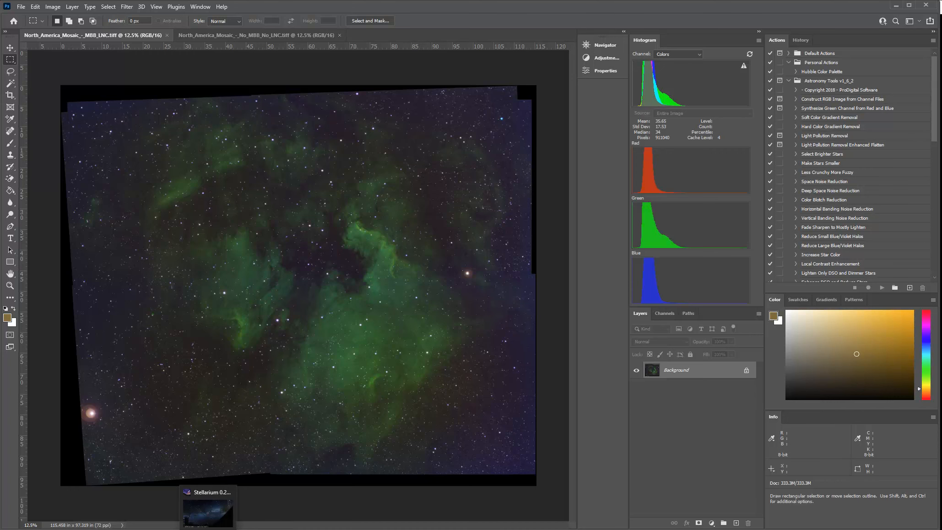
pyautogui.click(208, 510)
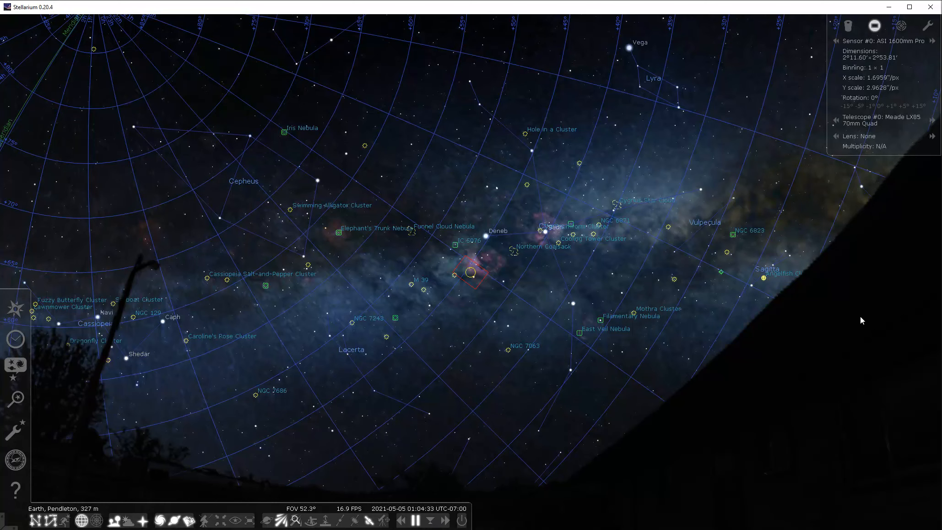
pyautogui.moveTo(449, 432); pyautogui.dragTo(860, 380)
pyautogui.moveTo(406, 395); pyautogui.dragTo(251, 445)
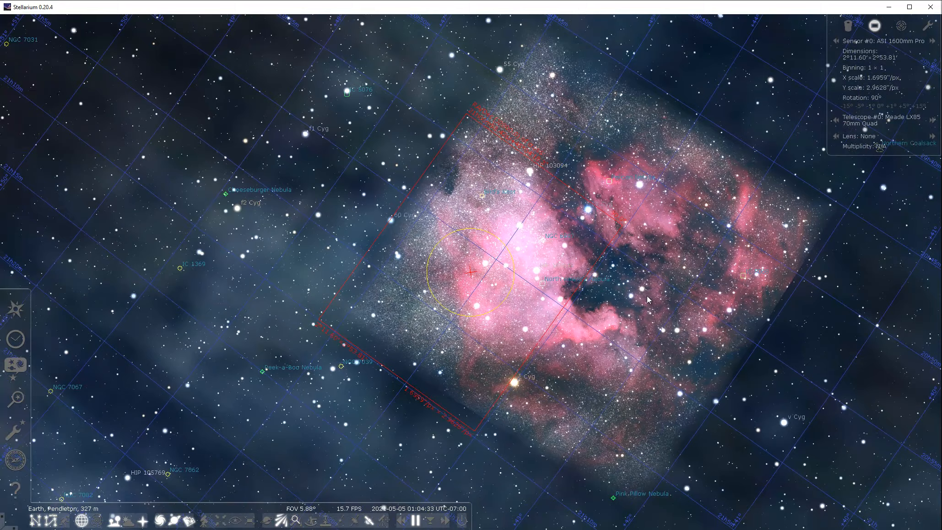
pyautogui.scroll(-3, 647, 296)
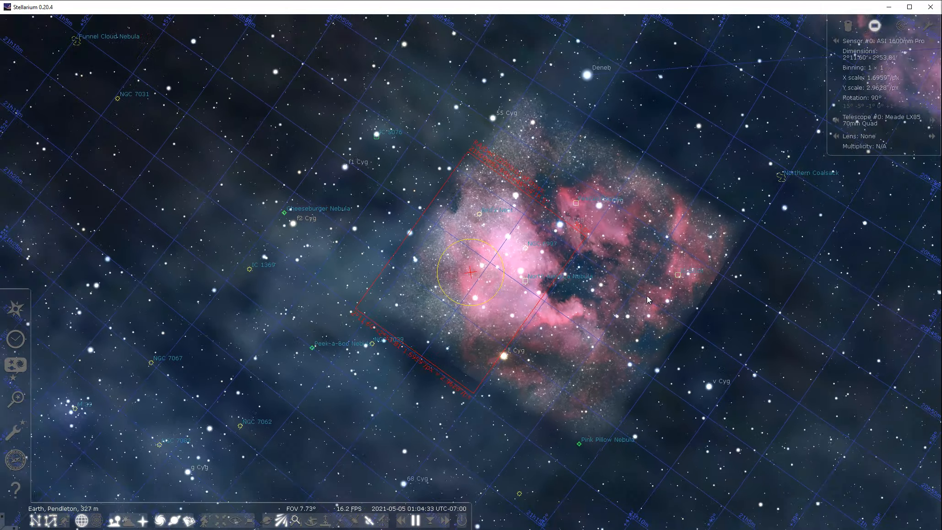
# - Move the sensor frame across the sections of the North America Nebula and over to the neighbouring nebula around NGC 6914
pyautogui.moveTo(538, 280); pyautogui.dragTo(547, 264)
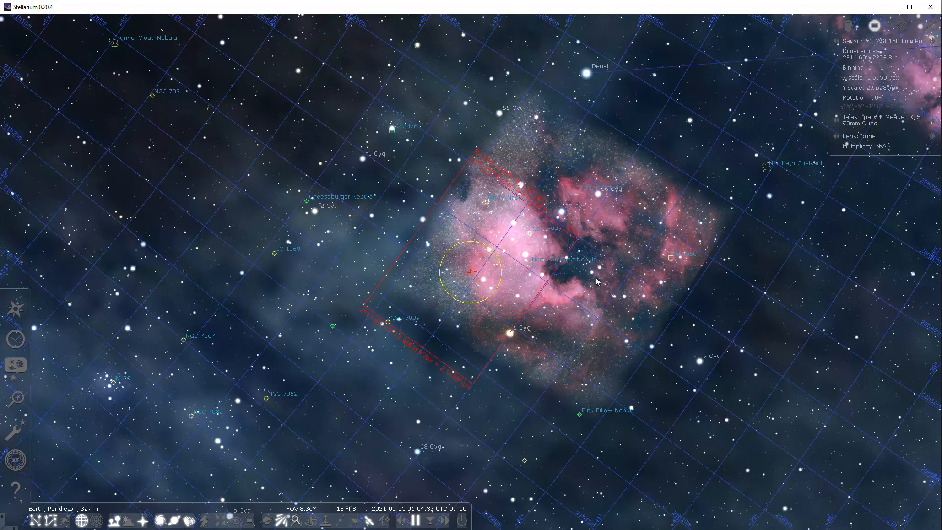
pyautogui.moveTo(597, 280); pyautogui.dragTo(508, 409)
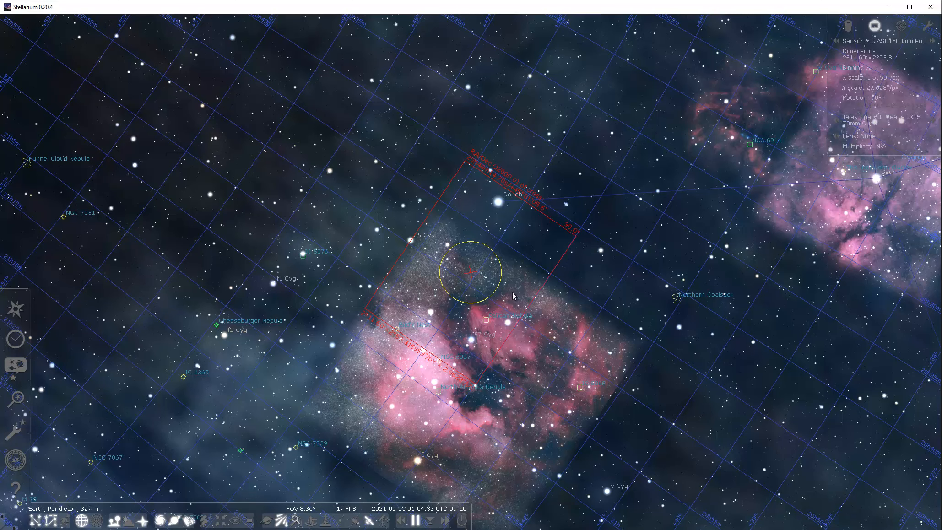
pyautogui.moveTo(616, 382); pyautogui.dragTo(538, 312)
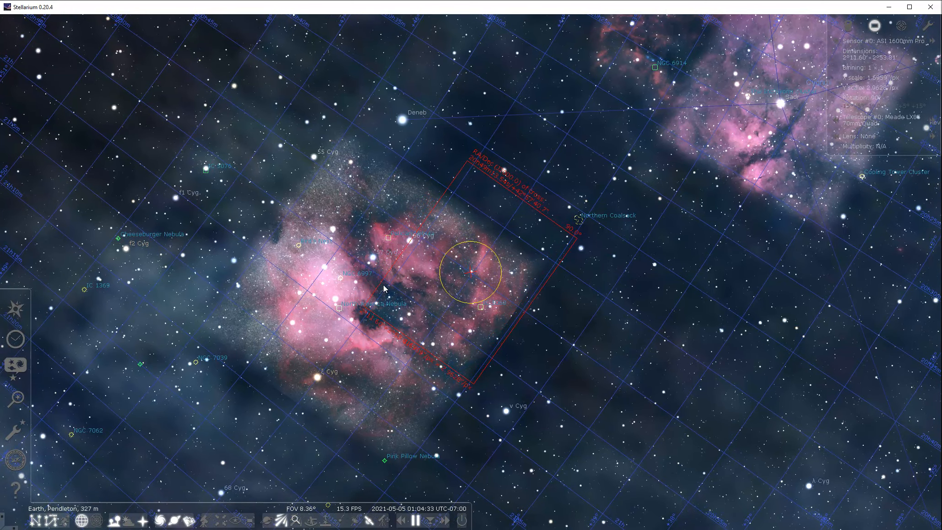
pyautogui.moveTo(497, 381); pyautogui.dragTo(601, 273)
pyautogui.click(472, 259)
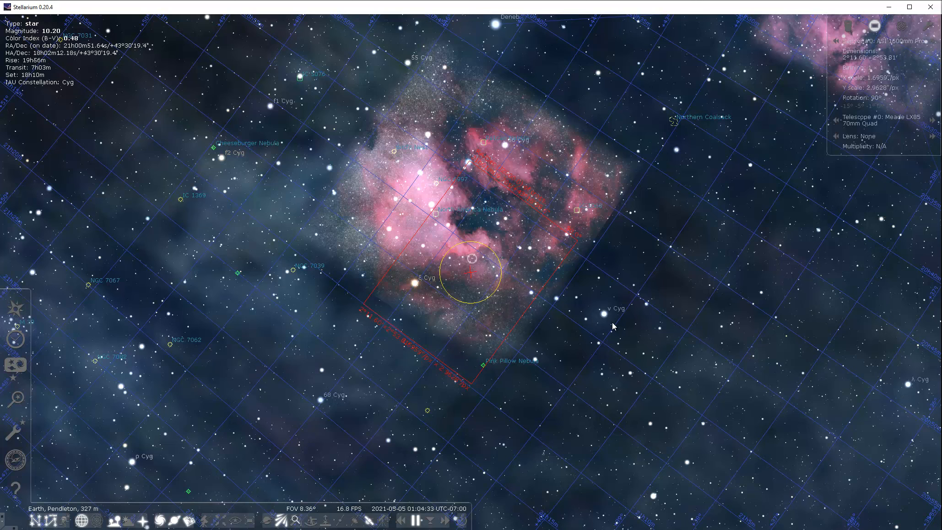
pyautogui.press('space')
pyautogui.moveTo(778, 60); pyautogui.dragTo(431, 334)
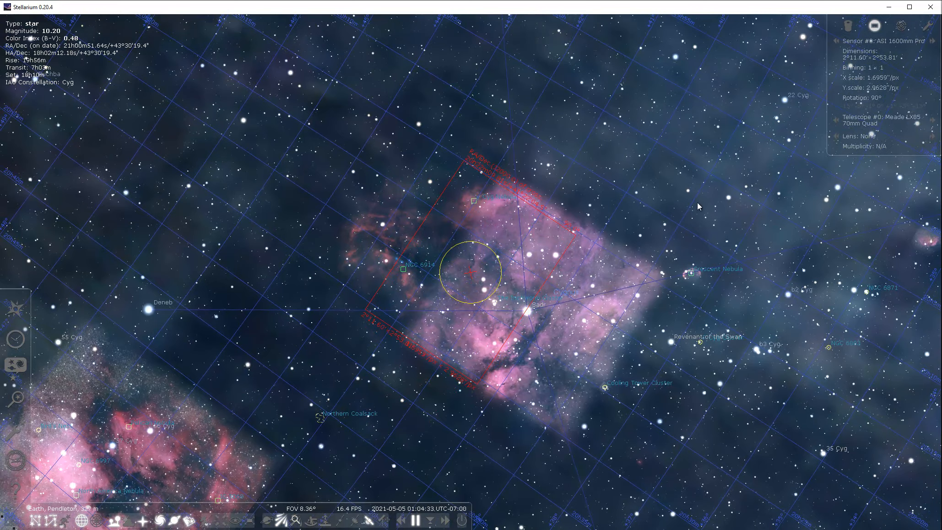
# - Return to Photoshop and compare the panel transitions in the No_MBB_No_LNC mosaic with those in the MBB_LNC mosaic
pyautogui.click(889, 7)
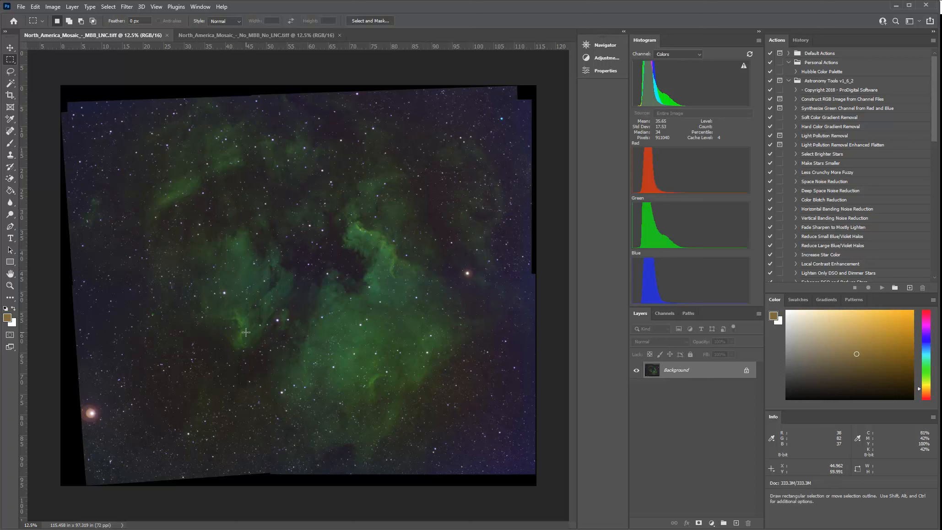
pyautogui.click(220, 36)
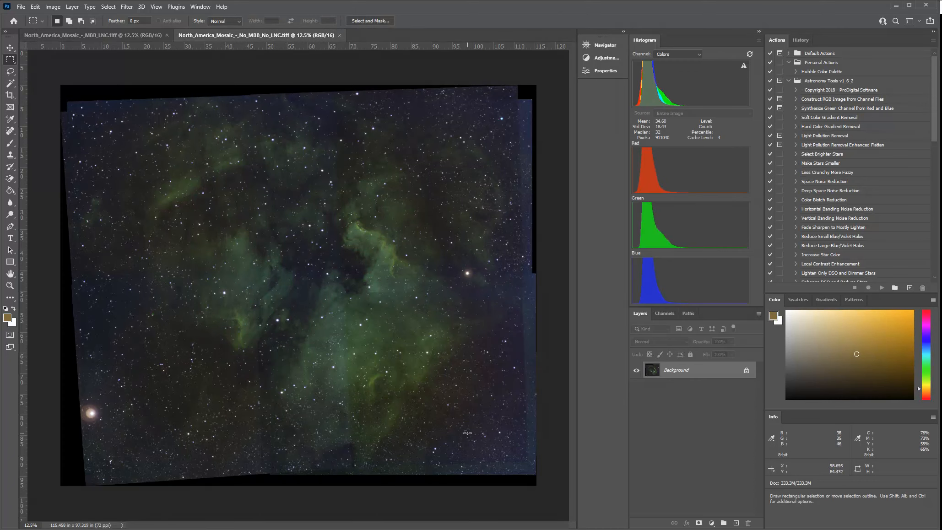
pyautogui.scroll(2, 467, 432)
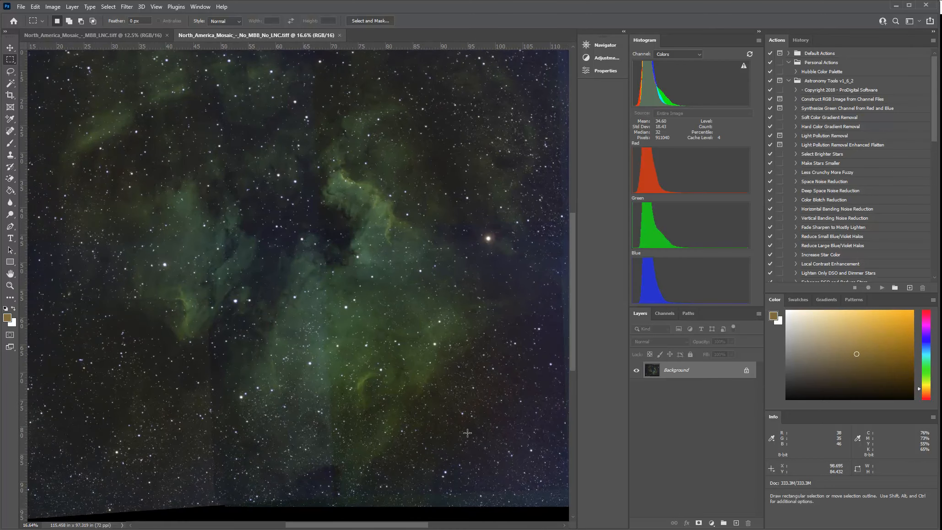
pyautogui.scroll(2, 467, 430)
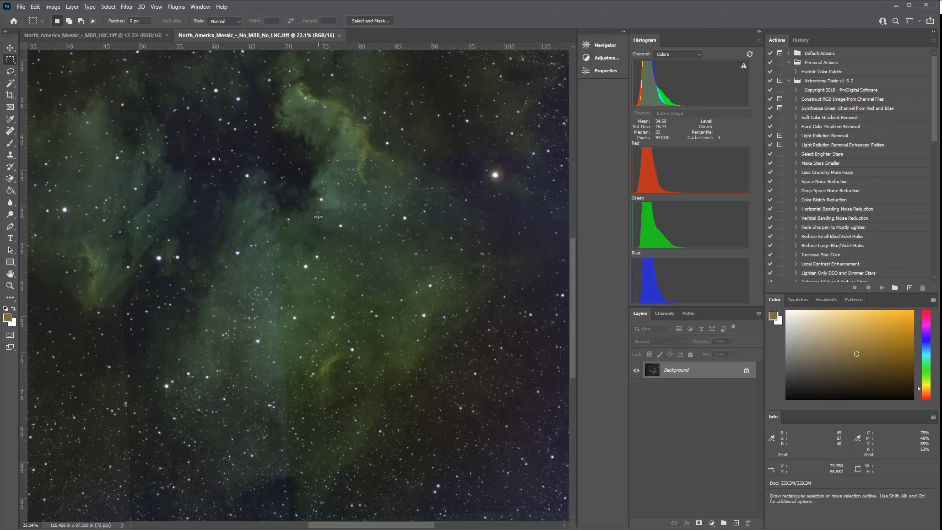
pyautogui.scroll(-1, 398, 296)
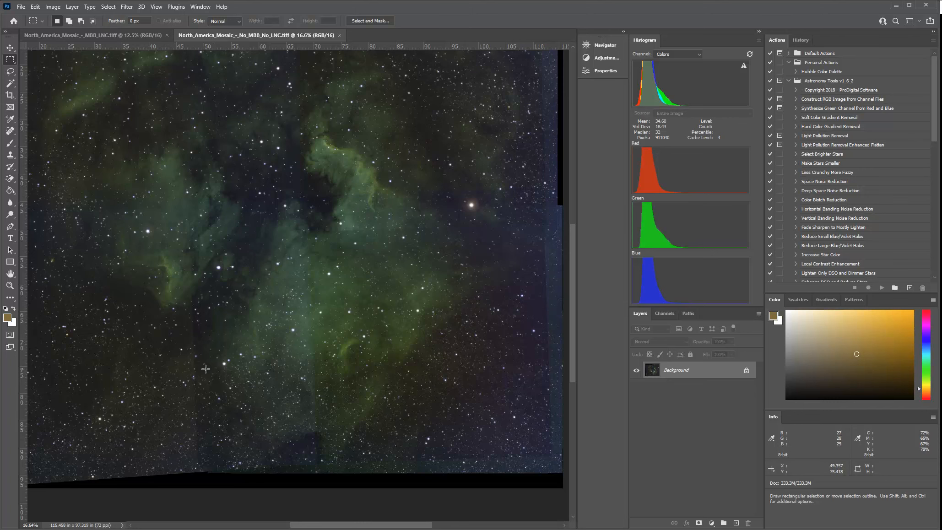
pyautogui.scroll(-1, 270, 358)
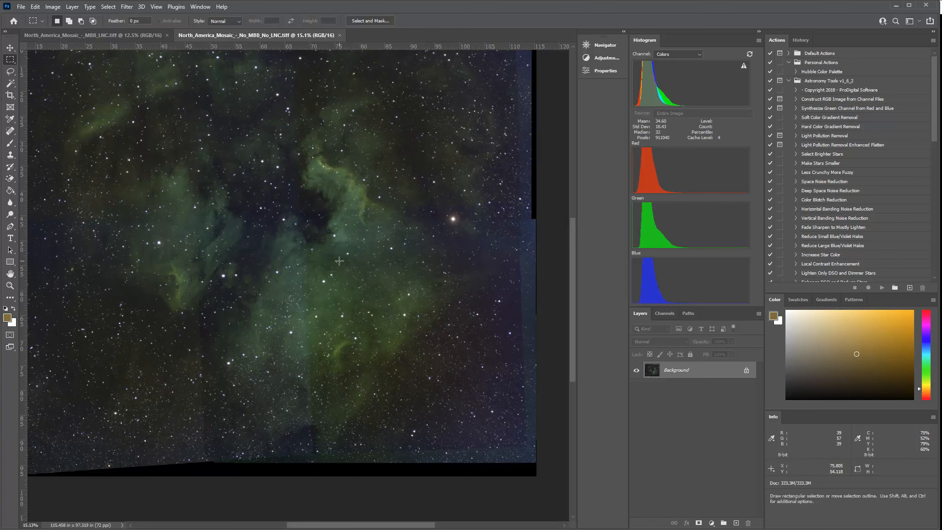
pyautogui.scroll(1, 372, 295)
pyautogui.scroll(-2, 342, 238)
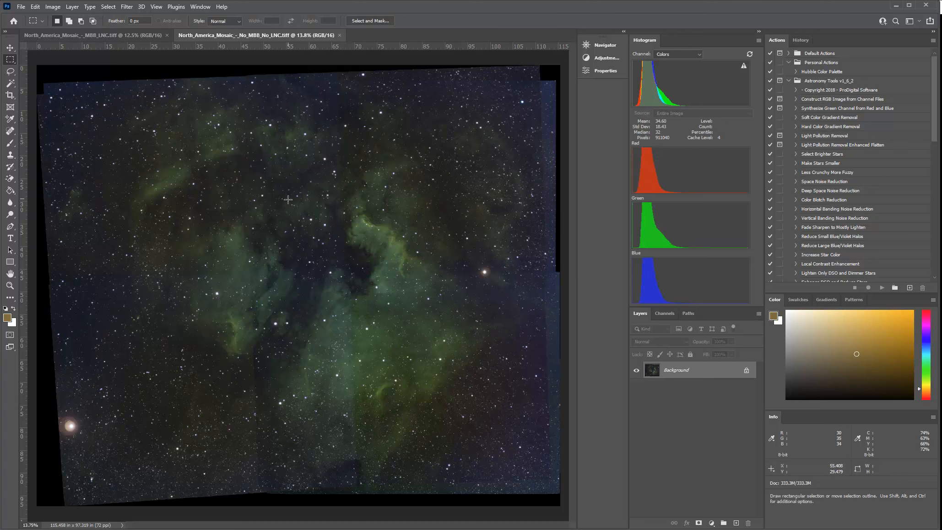
pyautogui.click(109, 36)
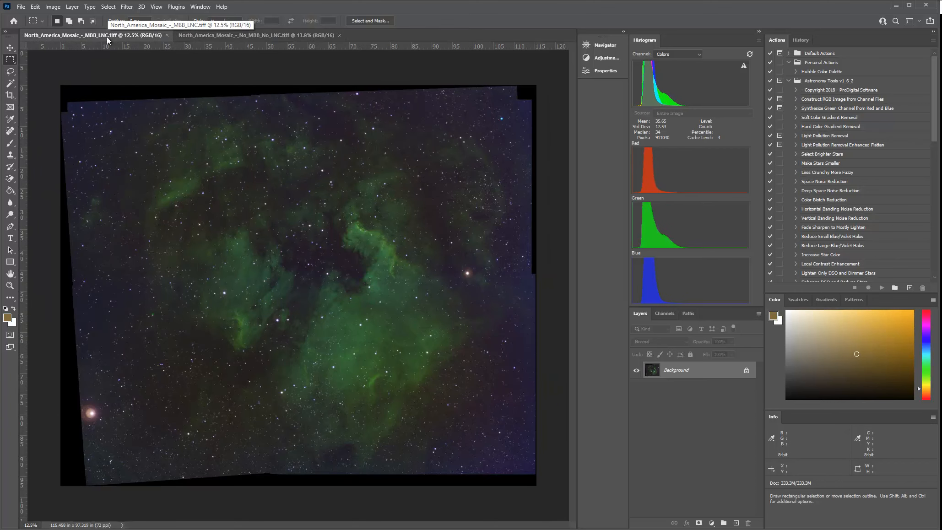
pyautogui.click(225, 36)
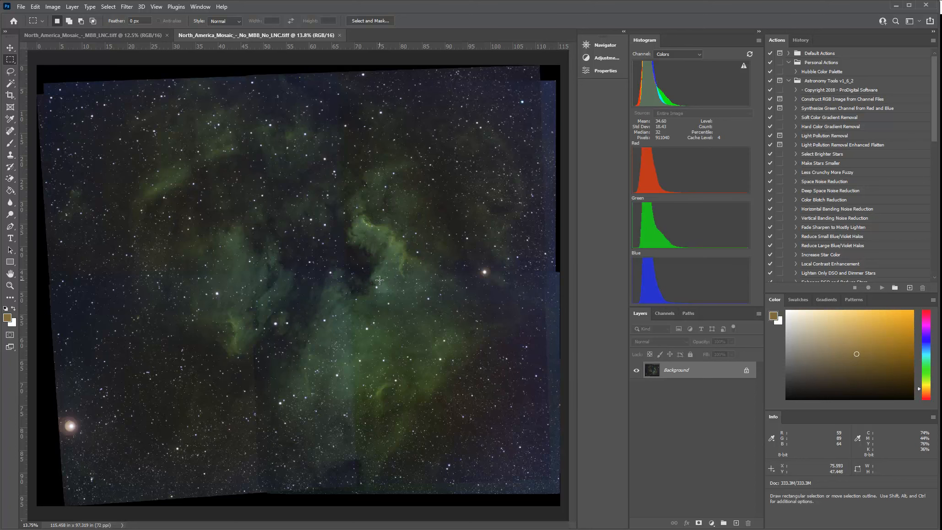
# - Switch to Astro Pixel Processor and review the loaded light frames and master calibration files for North America Mosaic
pyautogui.click(896, 5)
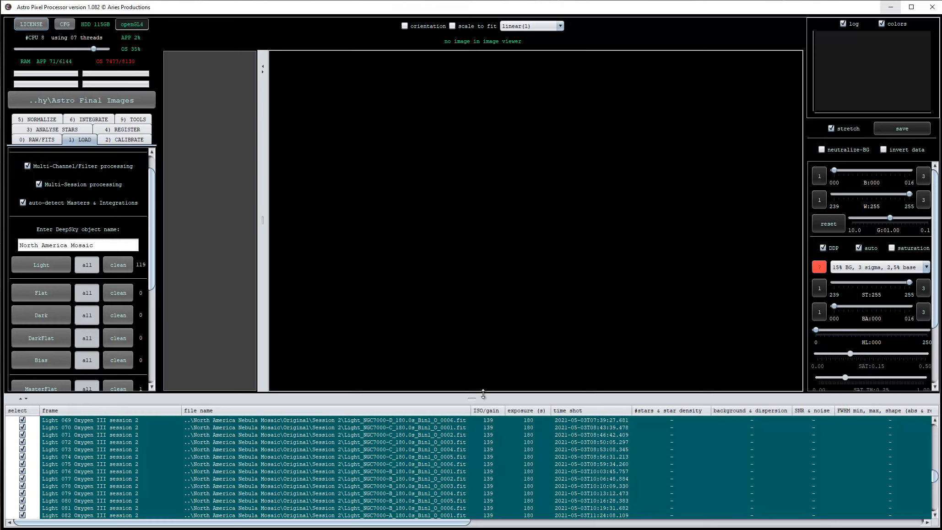
pyautogui.moveTo(482, 394); pyautogui.dragTo(479, 402)
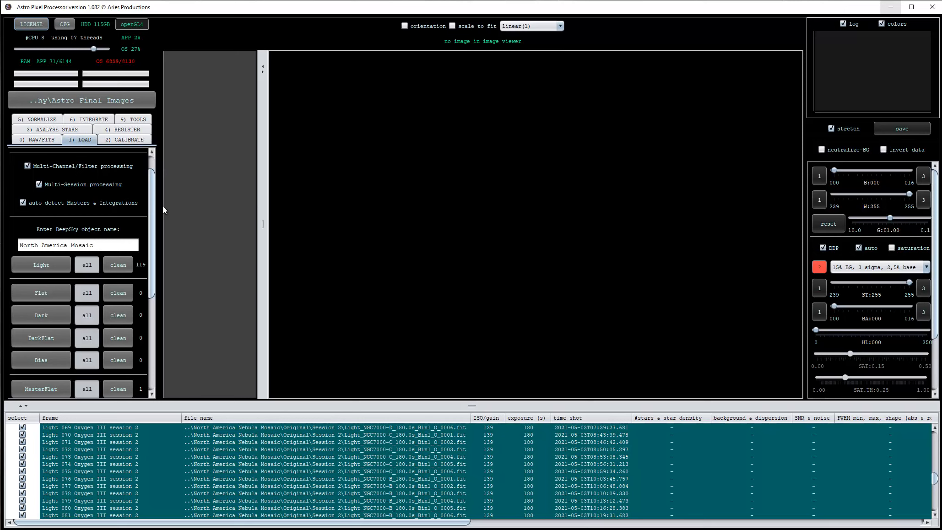
pyautogui.moveTo(151, 221); pyautogui.dragTo(151, 191)
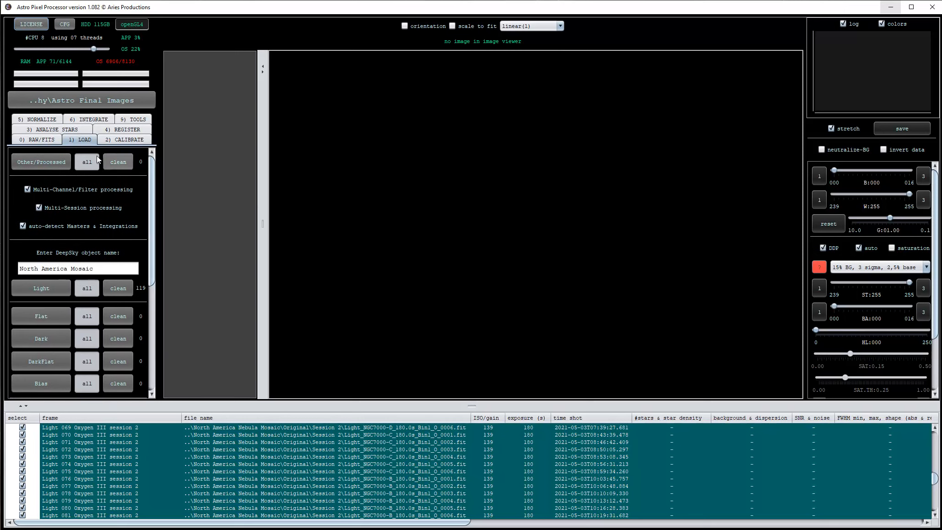
pyautogui.scroll(-3, 62, 390)
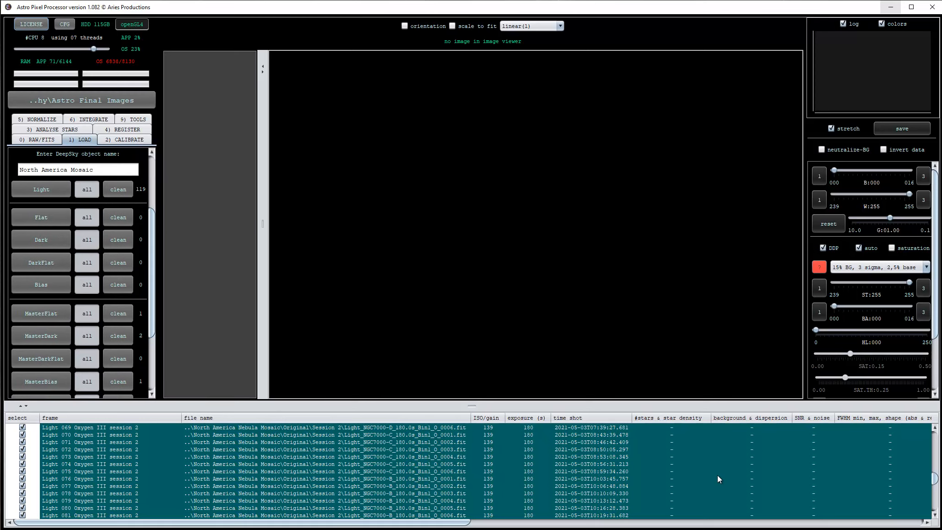
pyautogui.moveTo(931, 486); pyautogui.dragTo(939, 511)
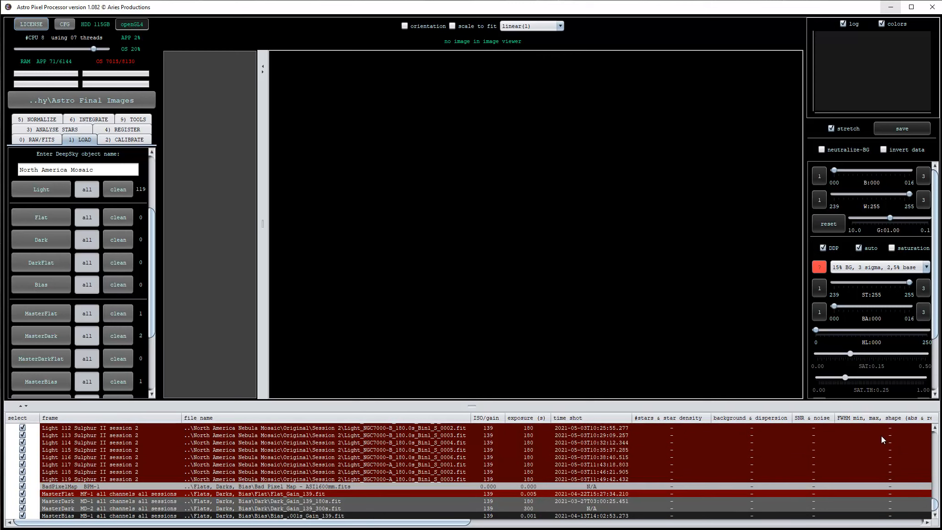
pyautogui.moveTo(934, 508); pyautogui.dragTo(933, 448)
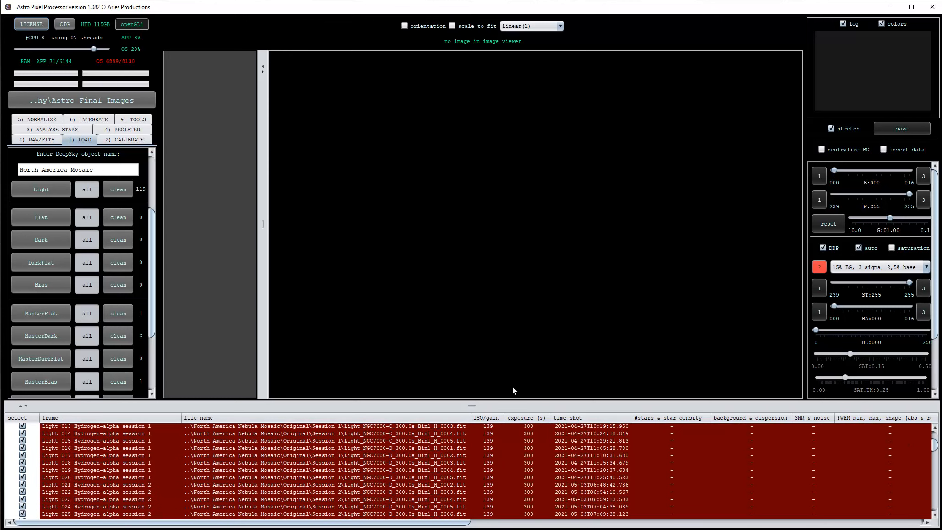
# - Create the calibration masters, assign them to the light frames, and check the assignments in the frame list
pyautogui.click(123, 139)
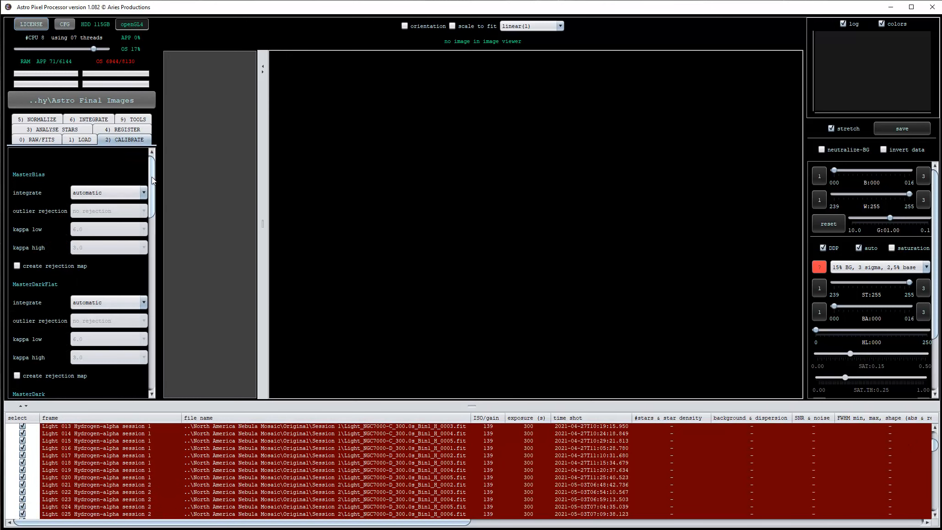
pyautogui.scroll(-3, 152, 183)
pyautogui.moveTo(152, 183); pyautogui.dragTo(152, 327)
pyautogui.click(65, 329)
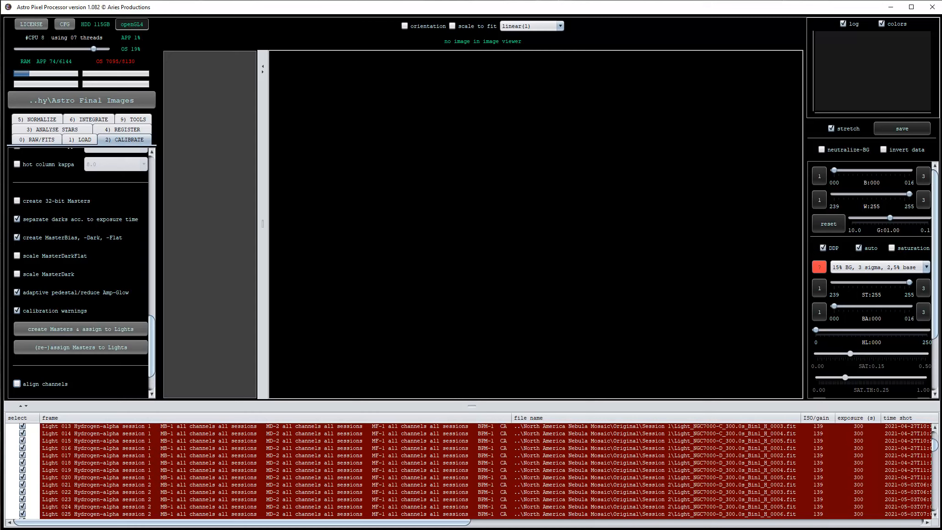
pyautogui.moveTo(934, 448); pyautogui.dragTo(936, 438)
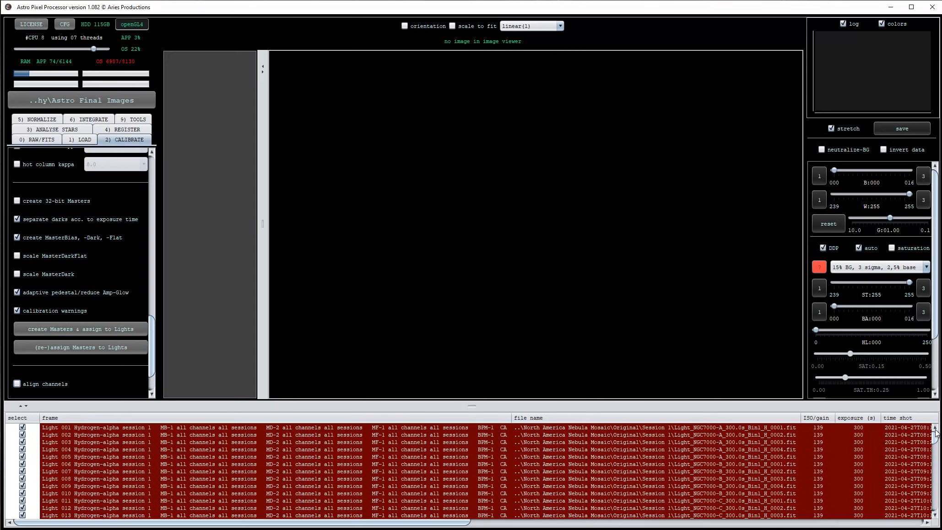
# - Analyse the stars in the light frames using the automatic star target of 500
pyautogui.click(40, 130)
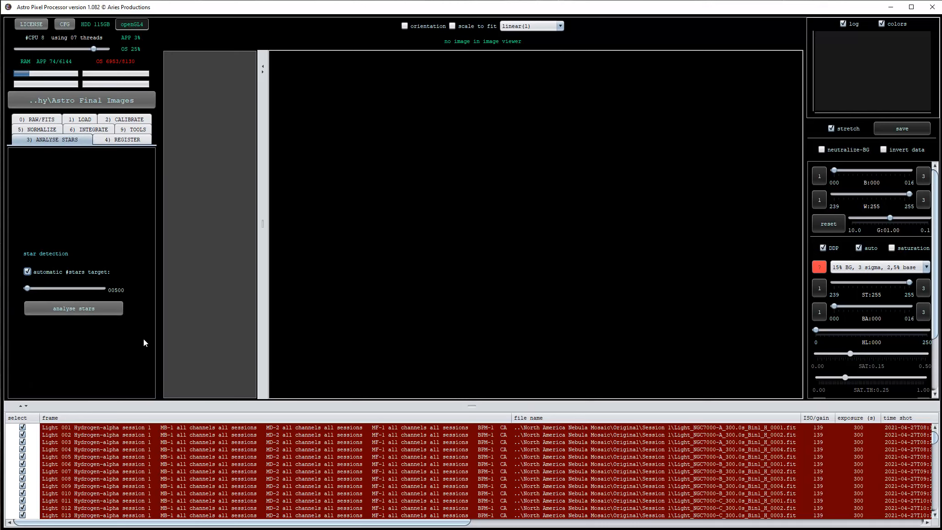
pyautogui.click(70, 309)
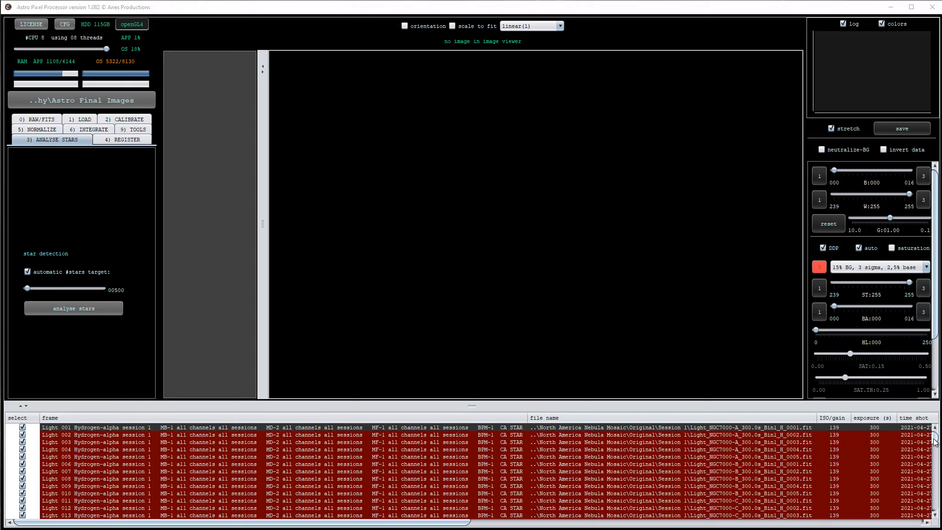
pyautogui.moveTo(933, 441)
pyautogui.mouseDown()
pyautogui.moveTo(933, 482)
pyautogui.moveTo(934, 437)
pyautogui.mouseUp()
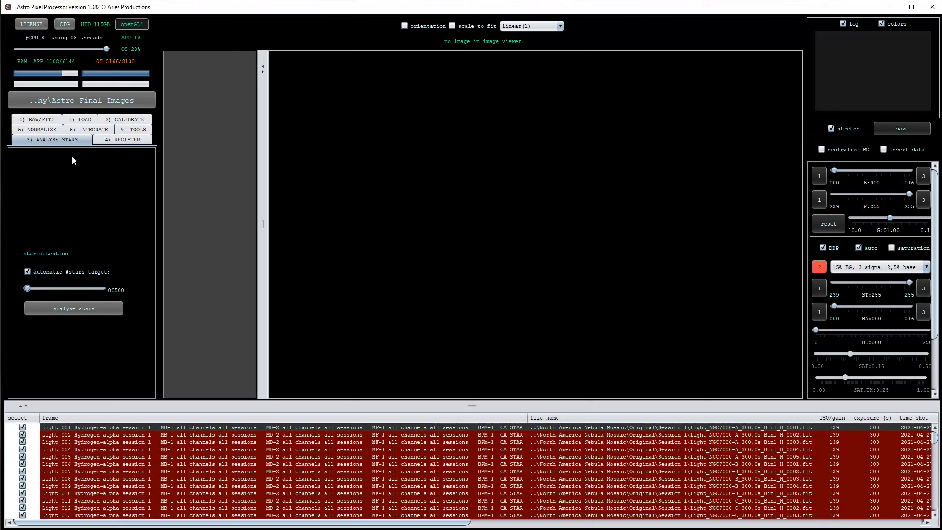
# - Set the registration mode for the light frames to mosaic
pyautogui.click(115, 141)
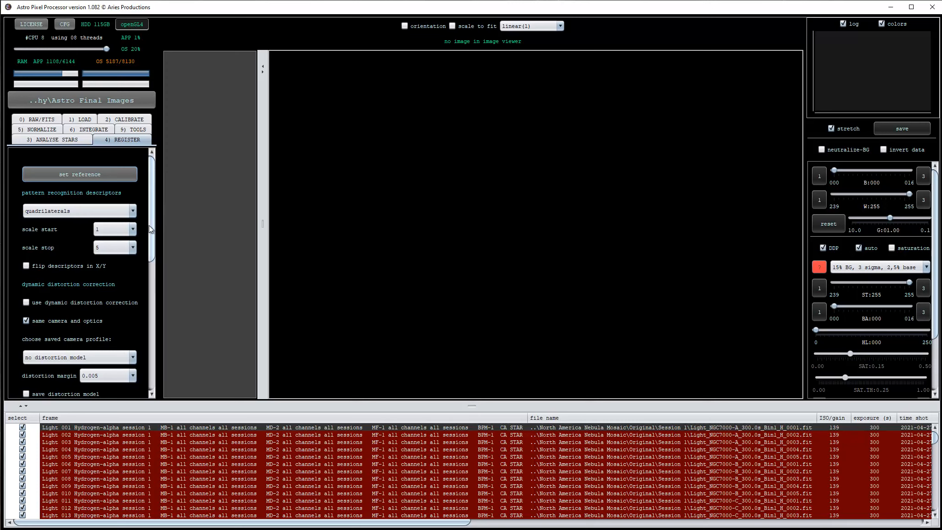
pyautogui.scroll(-1, 151, 207)
pyautogui.moveTo(151, 209); pyautogui.dragTo(154, 267)
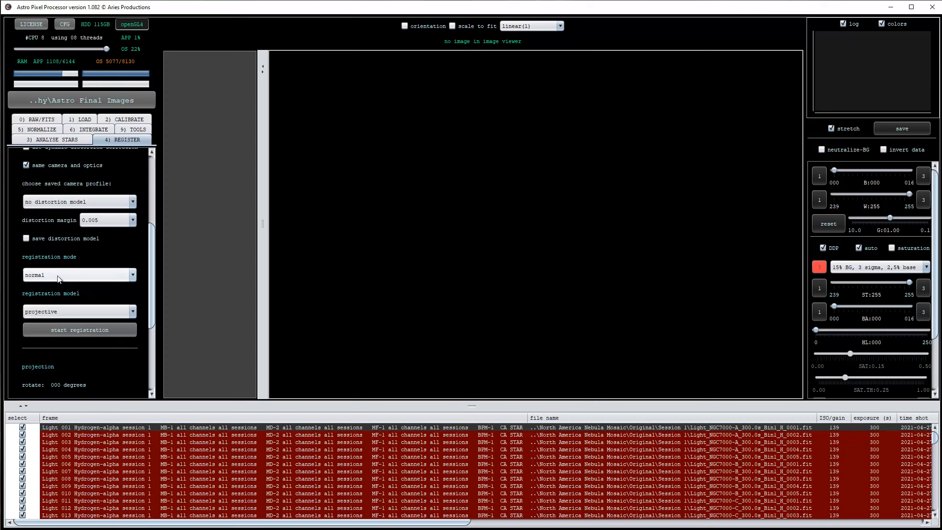
pyautogui.click(134, 275)
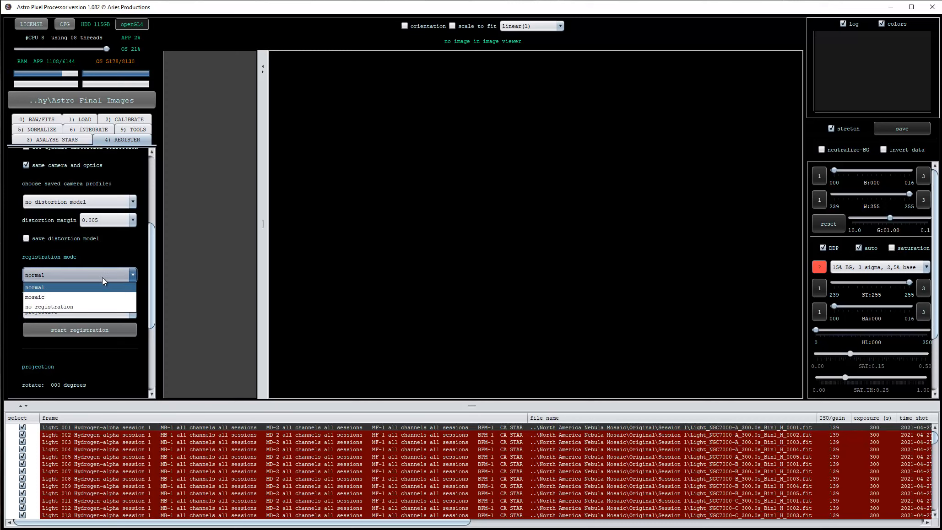
pyautogui.click(35, 298)
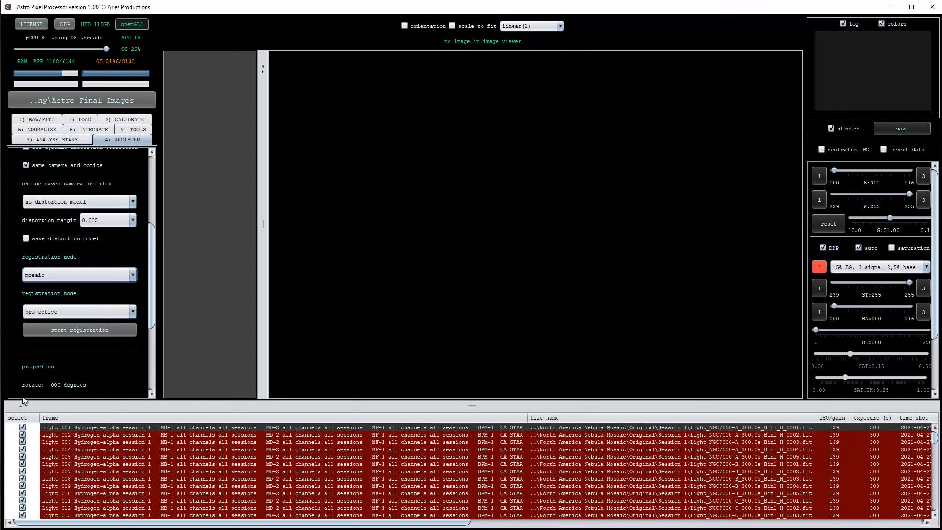
# - Begin the mosaic registration to enable dynamic distortion correction, and check the resulting registration settings
pyautogui.click(79, 330)
pyautogui.moveTo(524, 173); pyautogui.dragTo(463, 149)
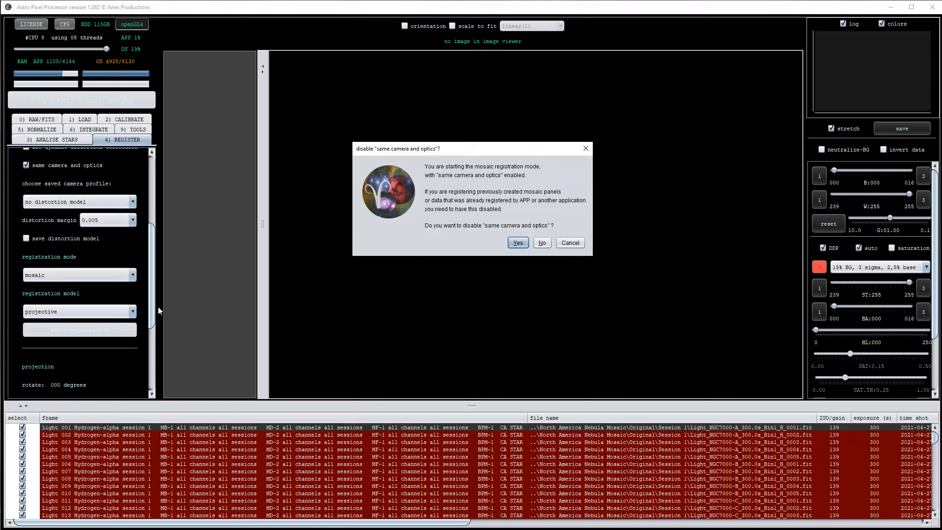
pyautogui.click(570, 243)
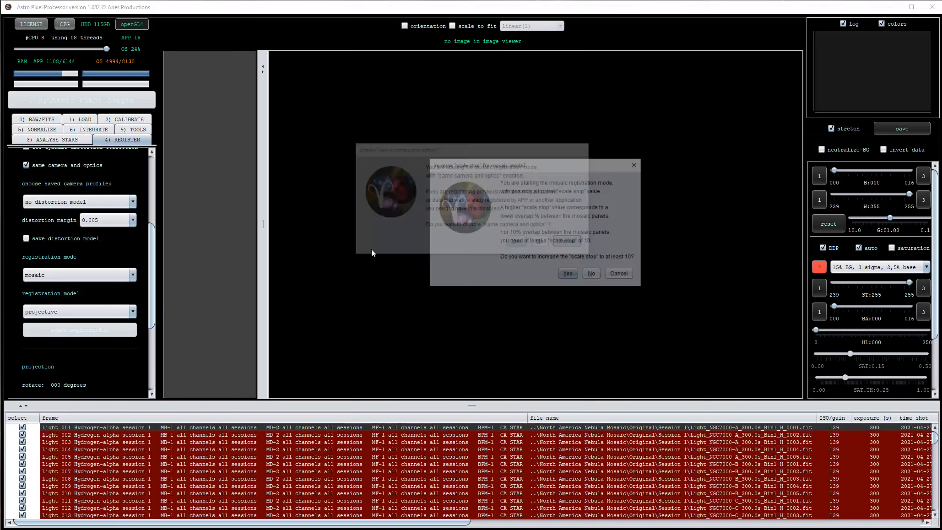
pyautogui.click(621, 275)
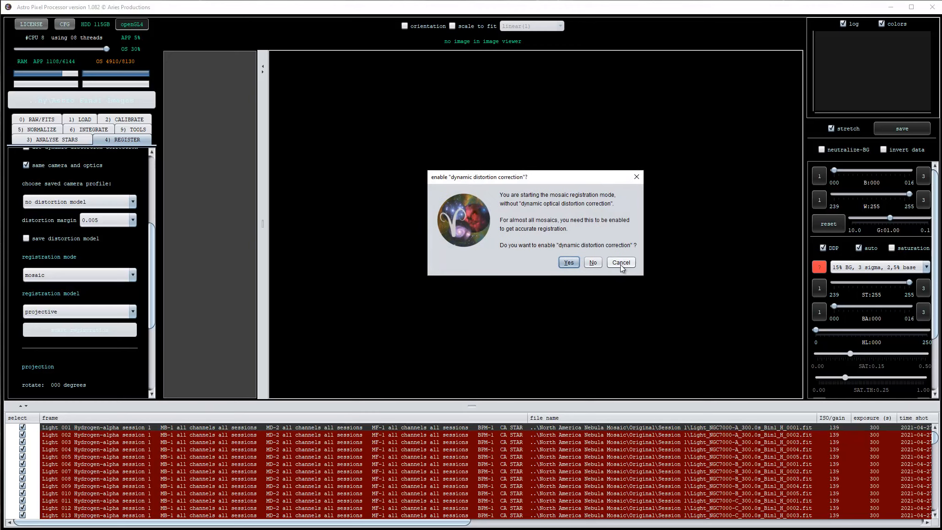
pyautogui.click(619, 272)
pyautogui.moveTo(148, 259); pyautogui.dragTo(156, 222)
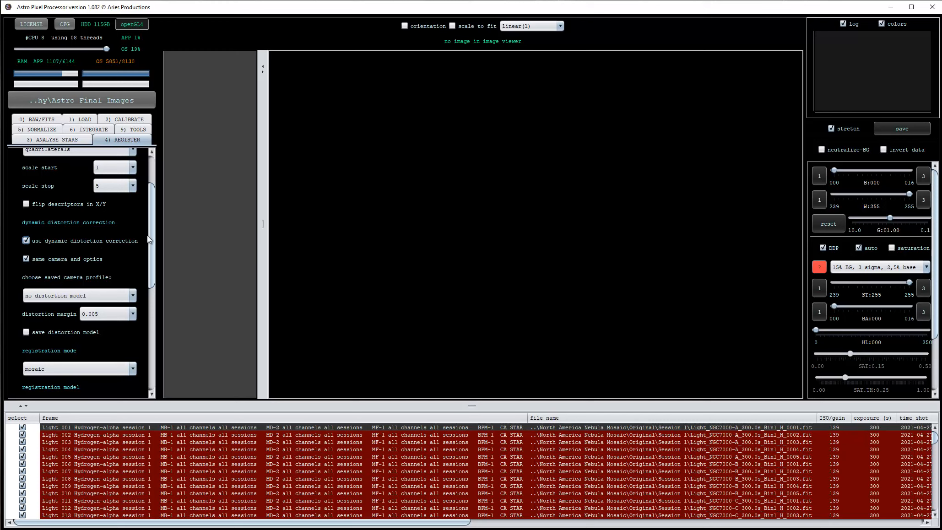
pyautogui.moveTo(149, 215); pyautogui.dragTo(151, 202)
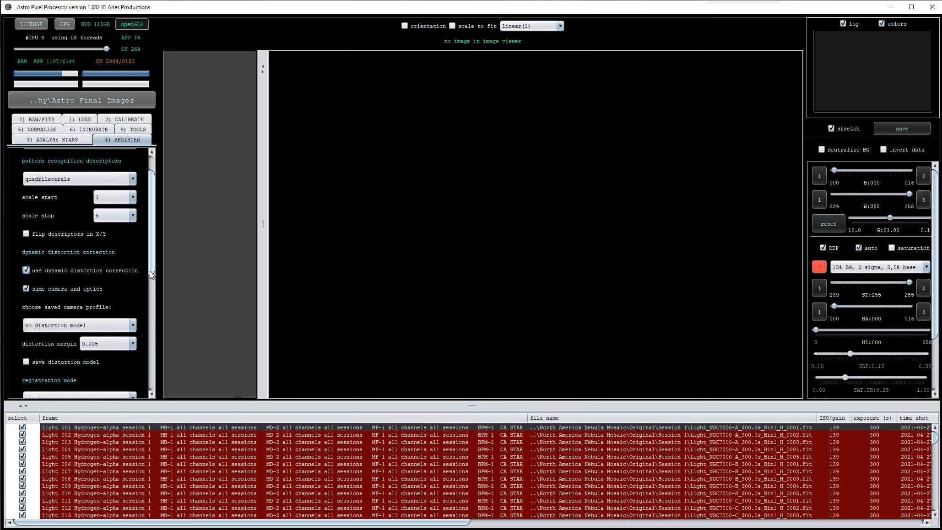
# - Register the light frames in mosaic mode, keeping same camera and optics enabled and increasing the scale stop to 10
pyautogui.scroll(-4, 154, 305)
pyautogui.click(84, 275)
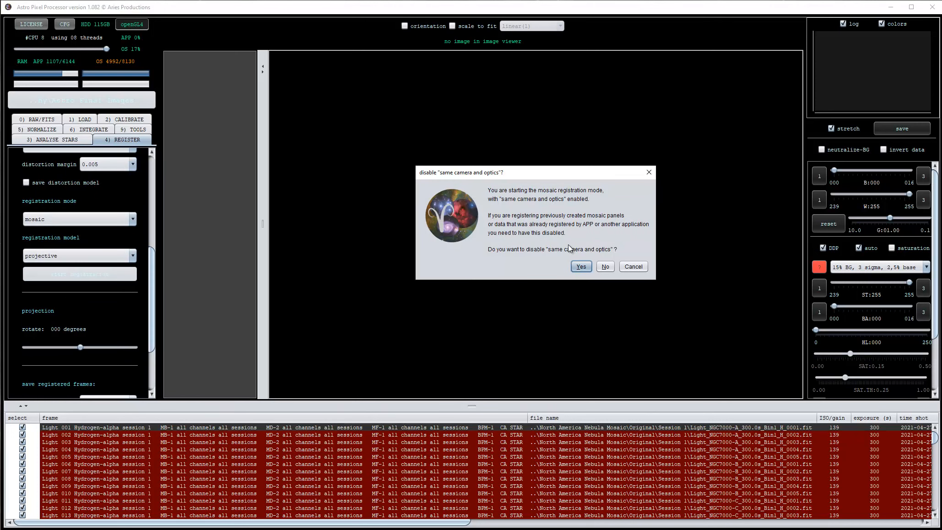
pyautogui.click(605, 268)
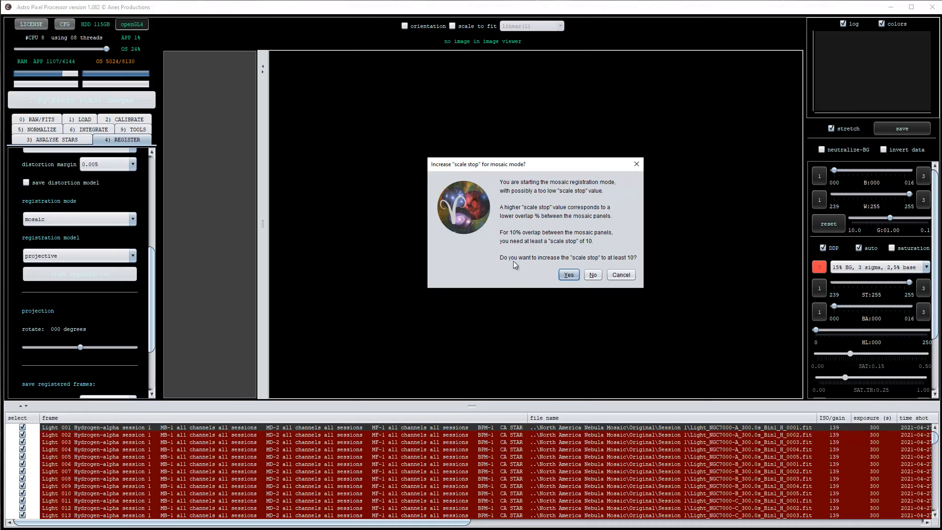
pyautogui.click(569, 275)
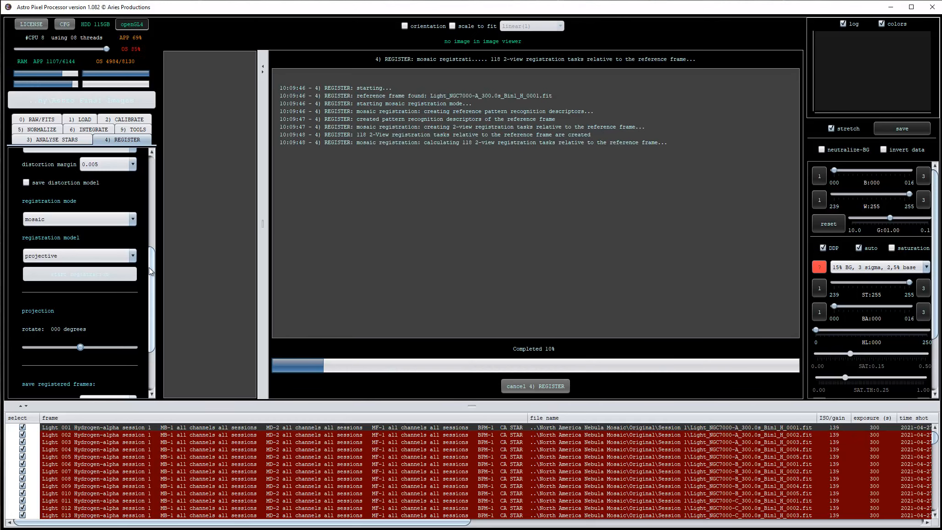
pyautogui.moveTo(149, 267); pyautogui.dragTo(161, 186)
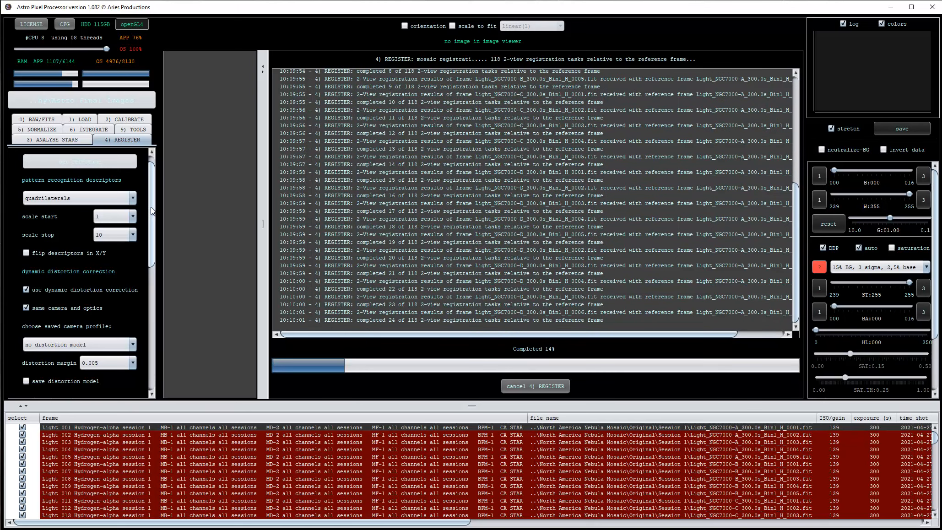
pyautogui.moveTo(151, 207); pyautogui.dragTo(151, 284)
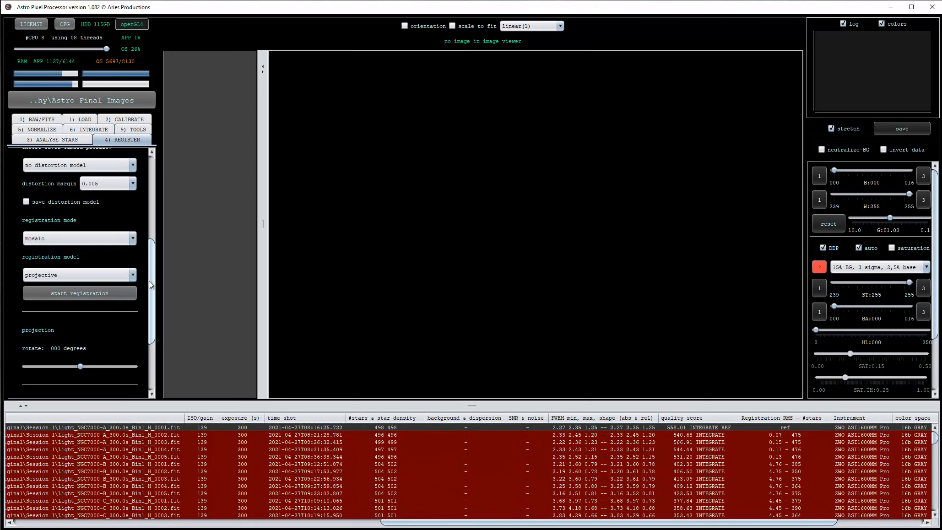
# - Normalize the light frames in regular mode with the multiply-scale method, BWMV scale and background neutralization
pyautogui.scroll(1, 152, 263)
pyautogui.scroll(-2, 152, 263)
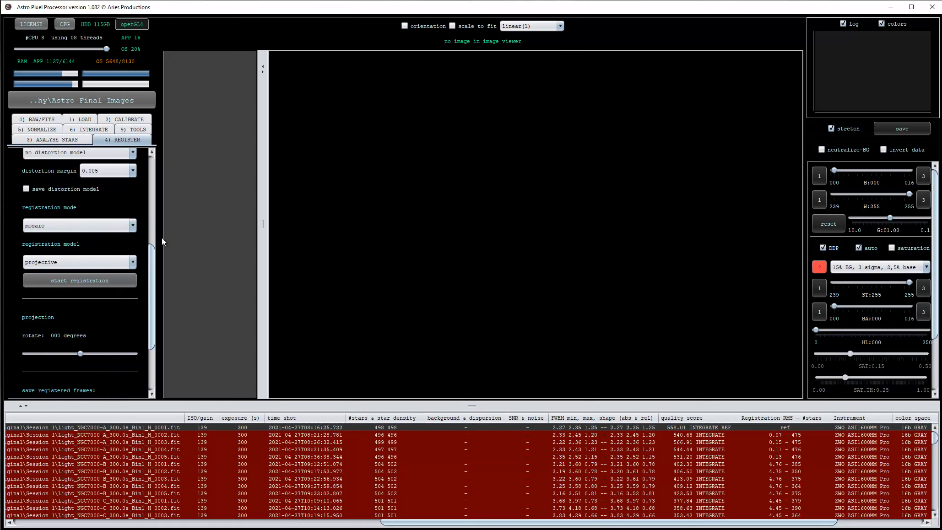
pyautogui.moveTo(152, 271); pyautogui.dragTo(153, 179)
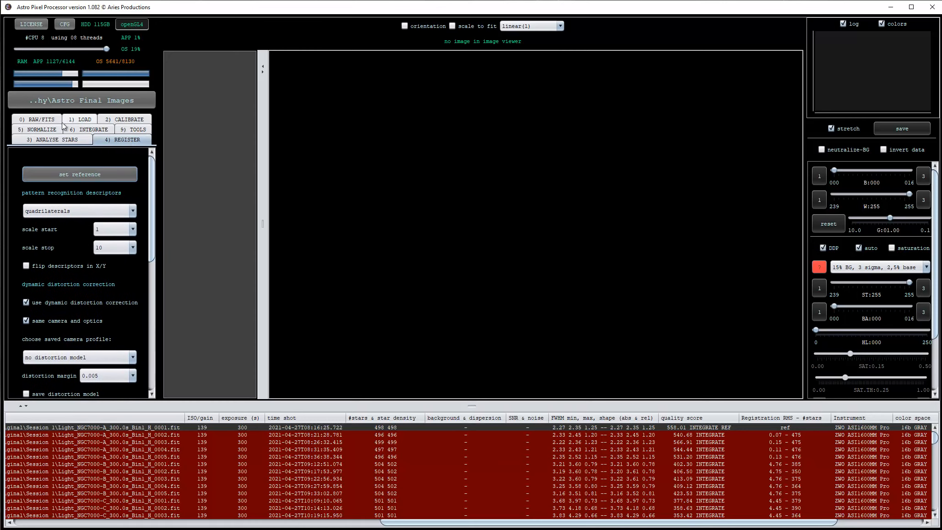
pyautogui.click(39, 130)
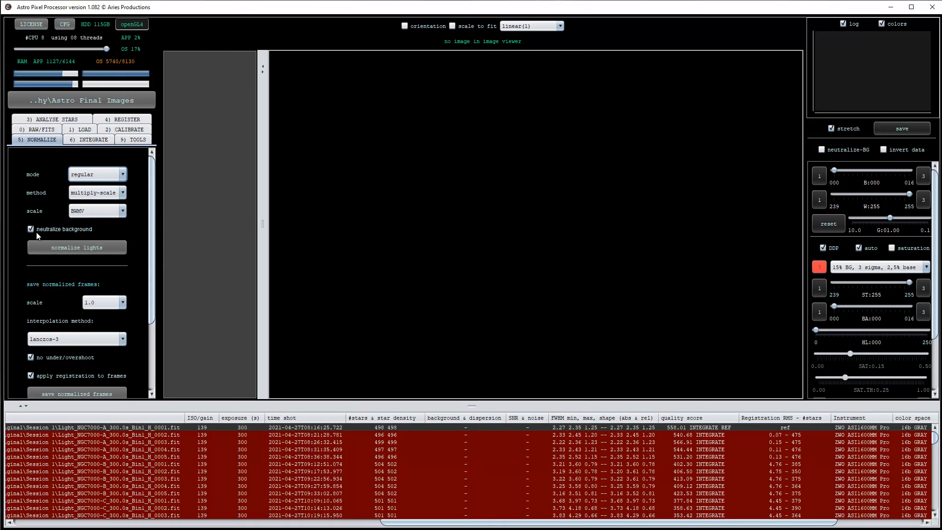
pyautogui.click(68, 250)
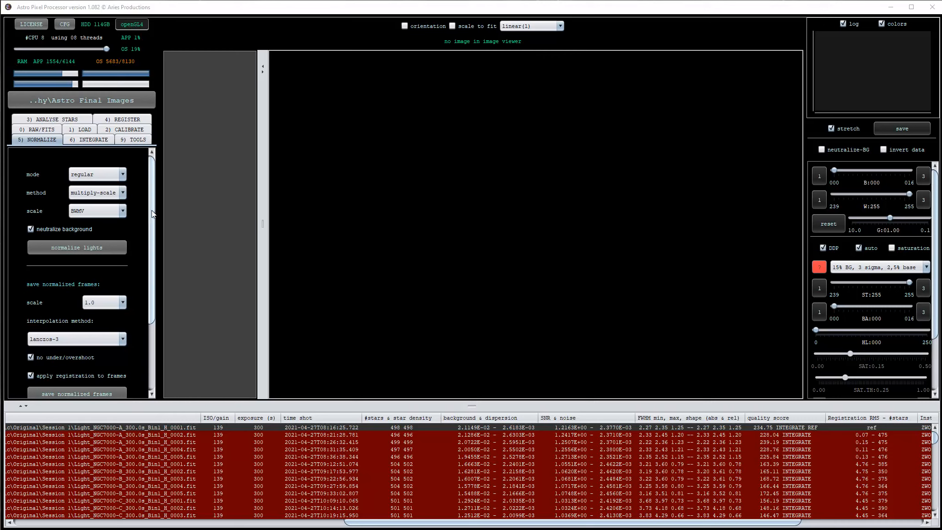
# - Recheck the mosaic registration settings and review the integration options through to local normalization correction and multi-band blending
pyautogui.click(88, 140)
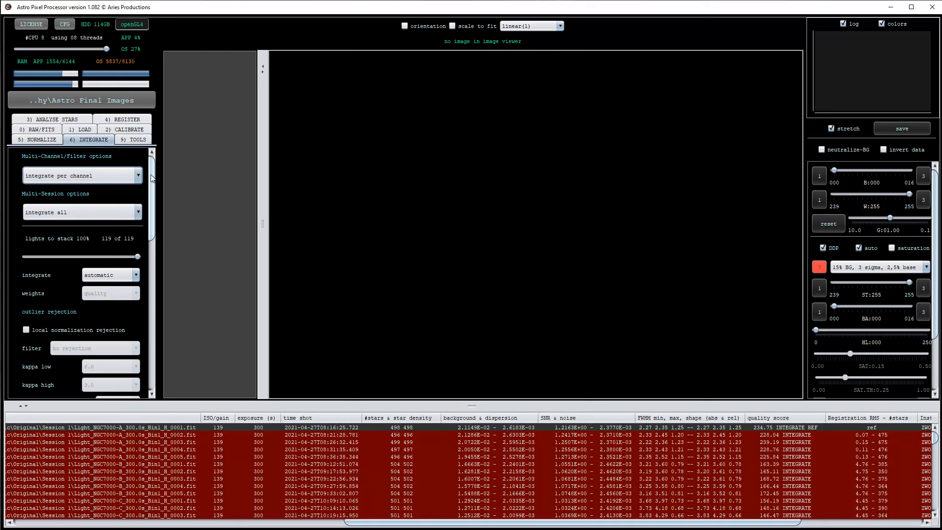
pyautogui.click(117, 120)
pyautogui.scroll(-5, 31, 284)
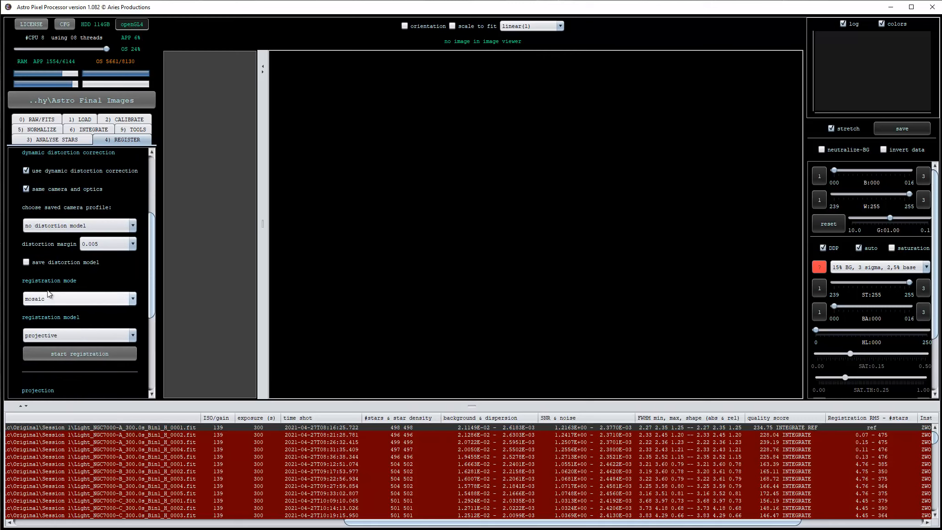
pyautogui.click(101, 132)
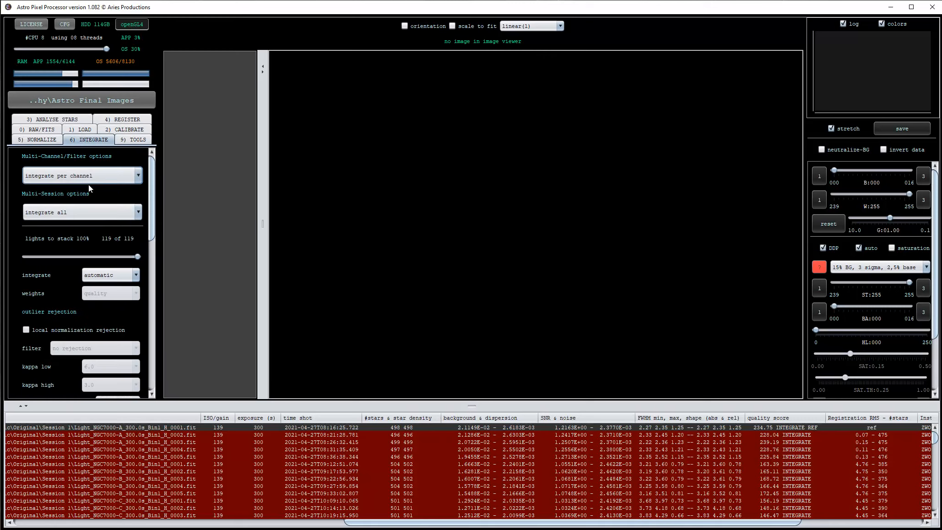
pyautogui.scroll(-3, 152, 194)
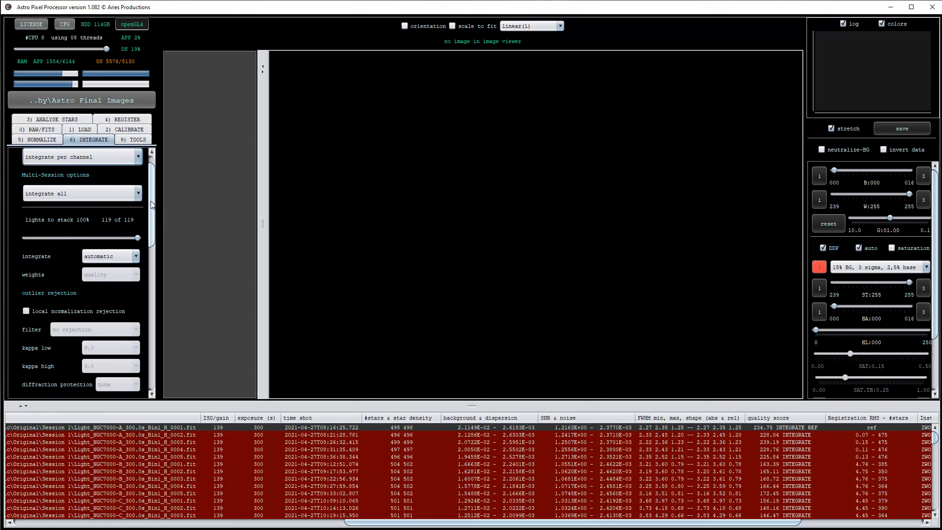
pyautogui.scroll(-1, 151, 194)
pyautogui.scroll(-6, 151, 194)
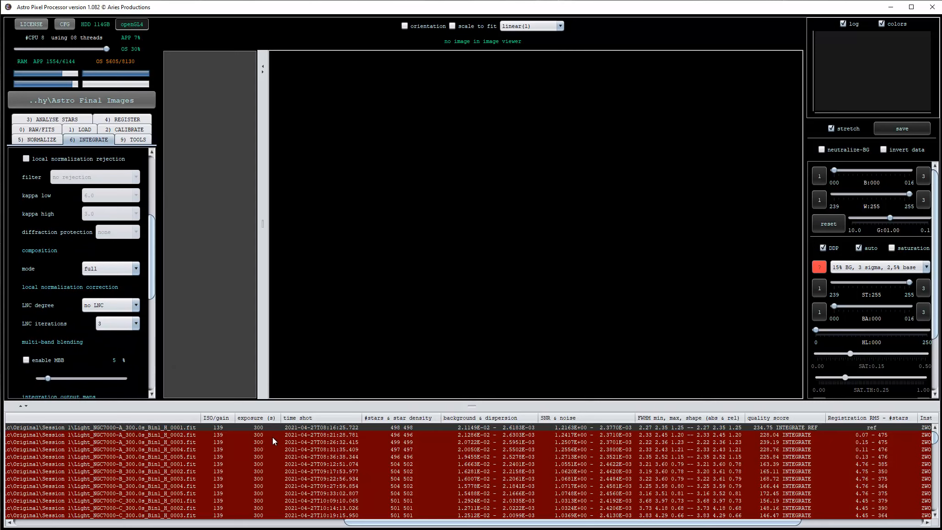
# - Preview Light_NGC7000-A_300.0s_Bin1_H_0002.fit and look at the actions available for managing and sorting frames
pyautogui.click(297, 435)
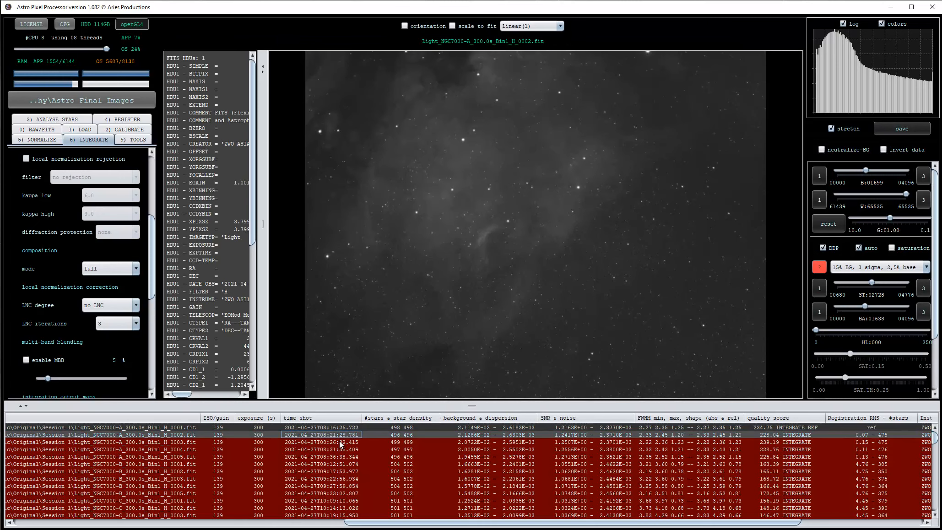
pyautogui.rightClick(322, 435)
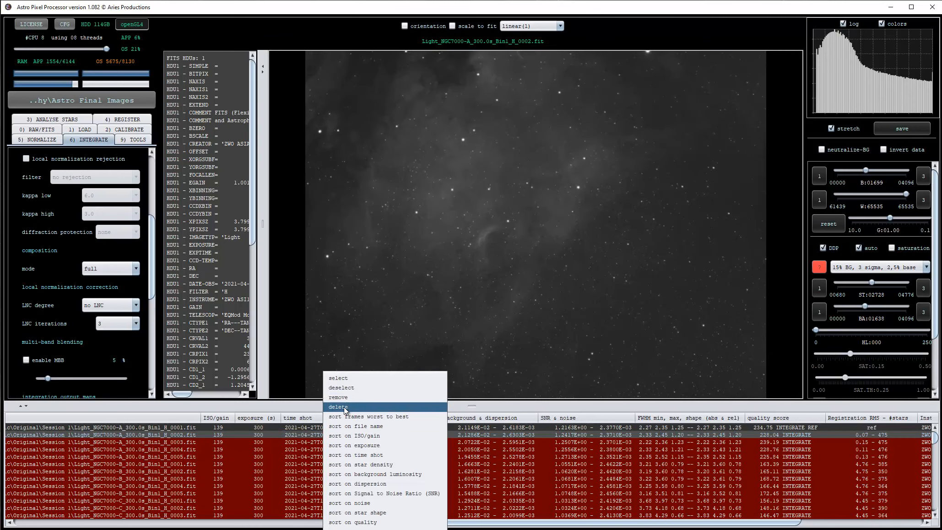
pyautogui.click(289, 441)
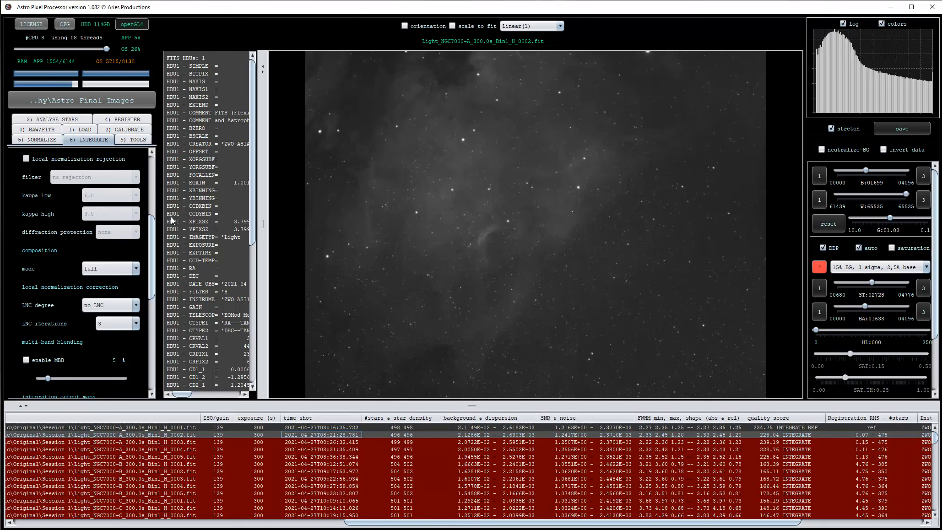
# - Set the local normalization correction degree to 1st degree LNC for the integration
pyautogui.moveTo(149, 231); pyautogui.dragTo(151, 265)
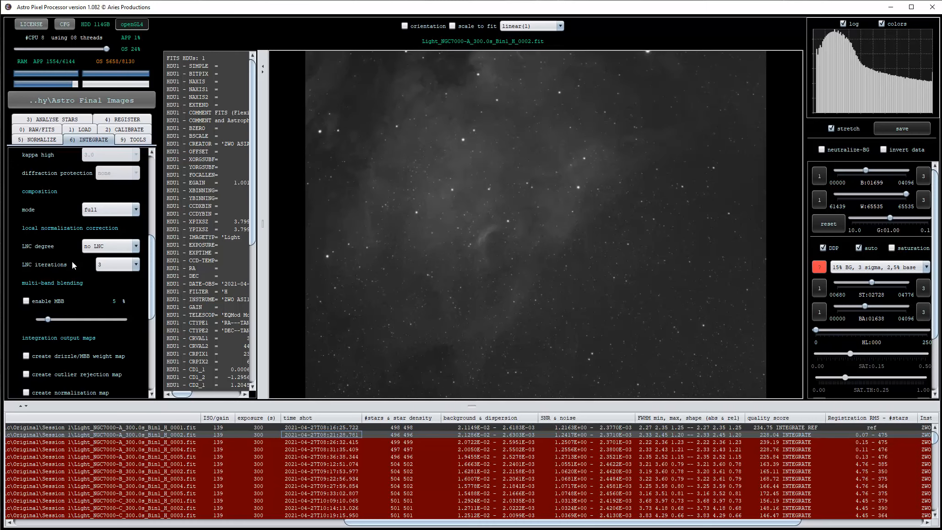
pyautogui.click(134, 248)
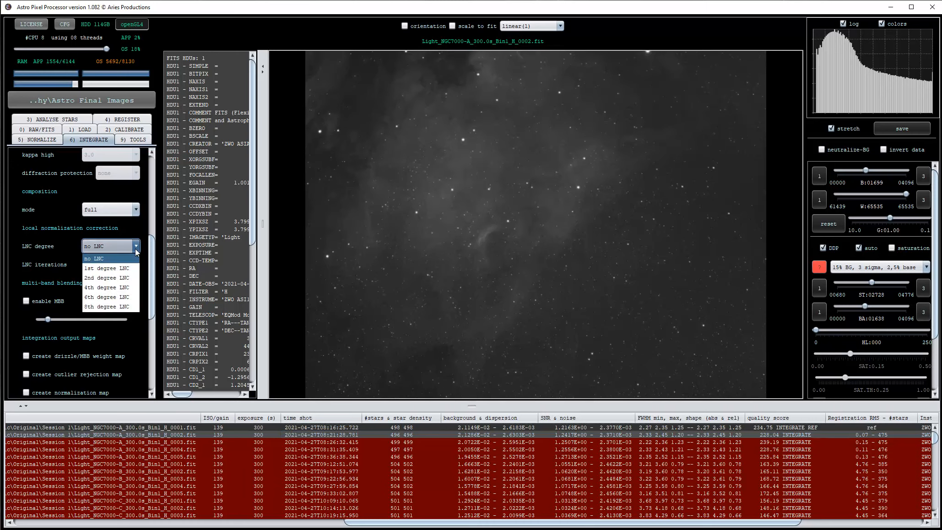
pyautogui.click(93, 269)
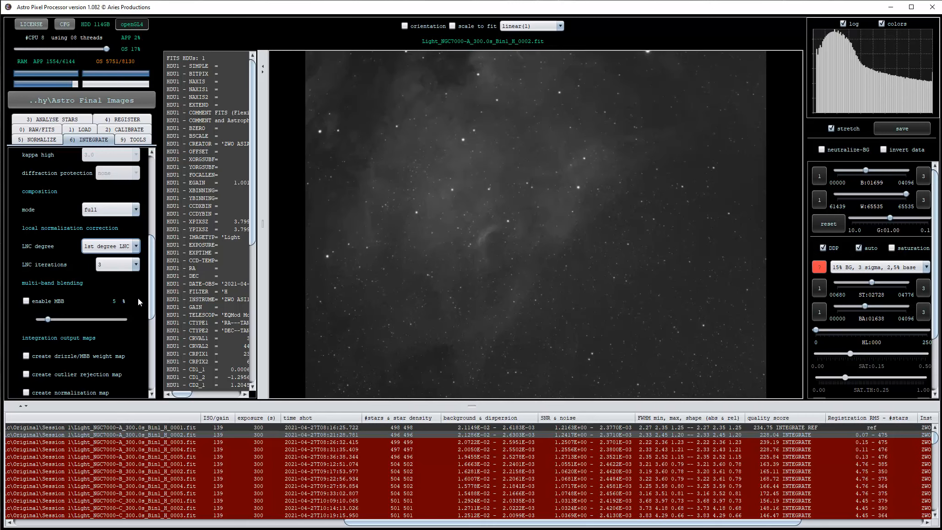
pyautogui.click(136, 247)
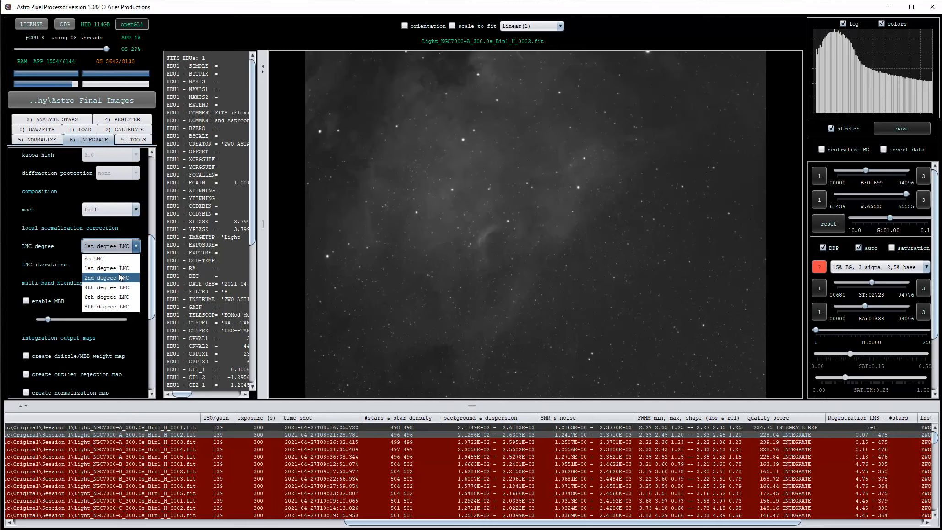
pyautogui.click(137, 248)
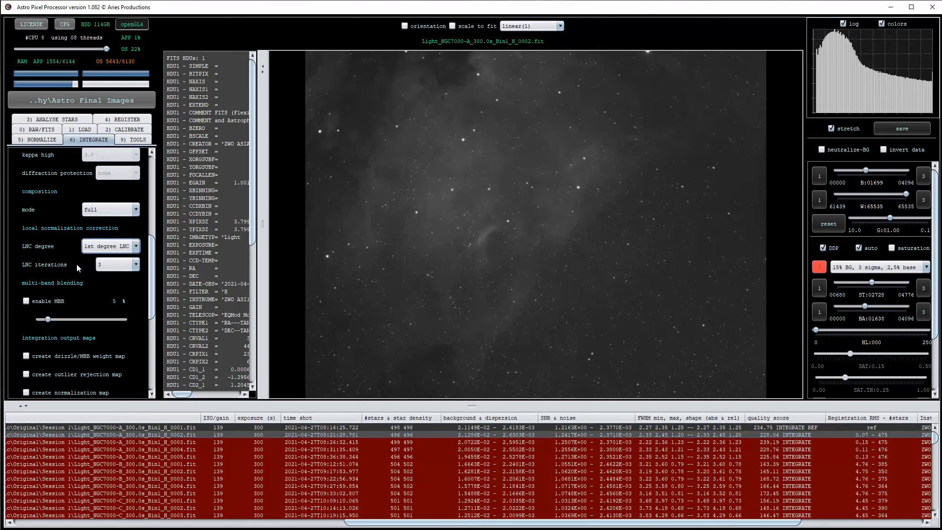
# - Examine the LNC iteration choices and read the guidance on how many iterations to use for mosaics
pyautogui.click(136, 265)
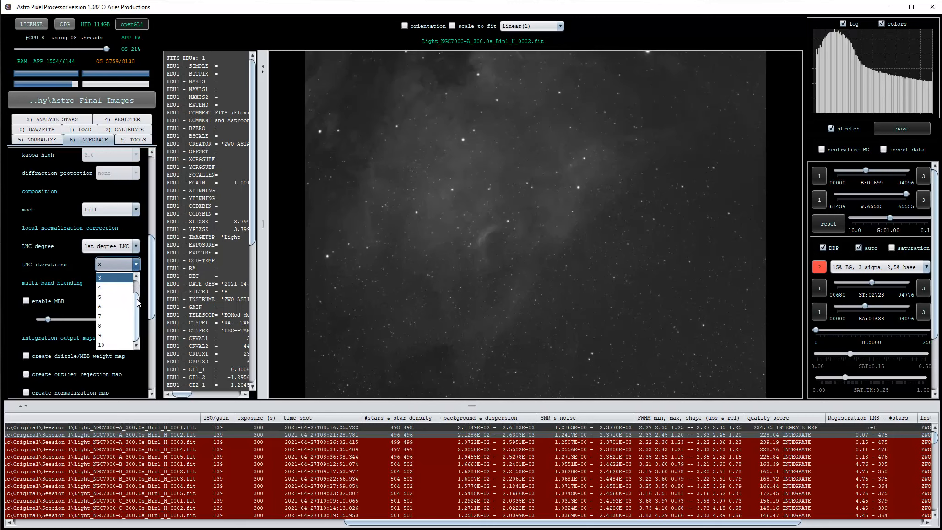
pyautogui.scroll(2, 138, 283)
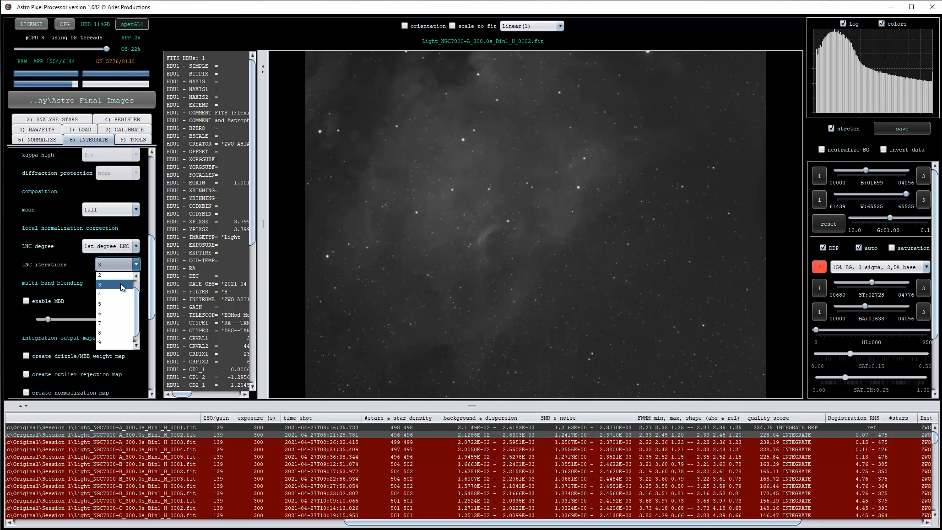
pyautogui.click(122, 295)
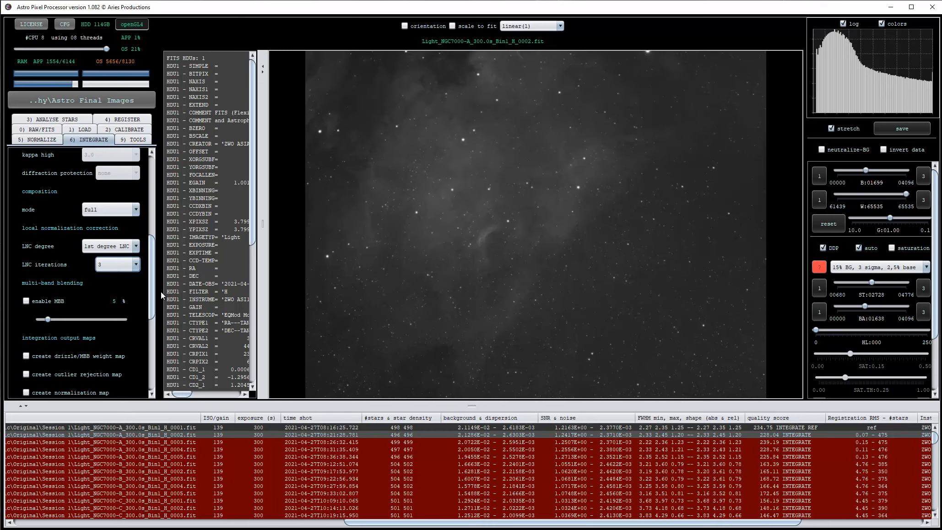
pyautogui.moveTo(102, 248)
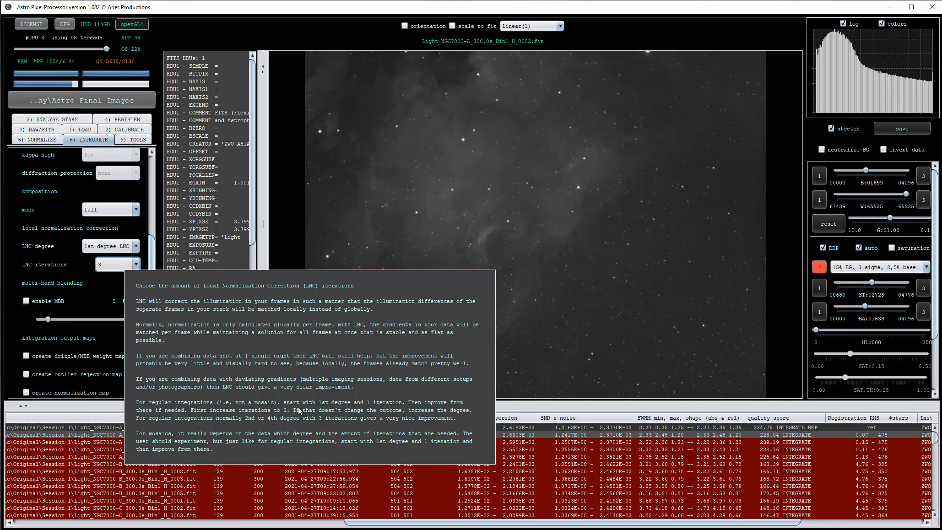
# - Enable multi-band blending for the integration and set its MBB percentage to 10%
pyautogui.moveTo(109, 266)
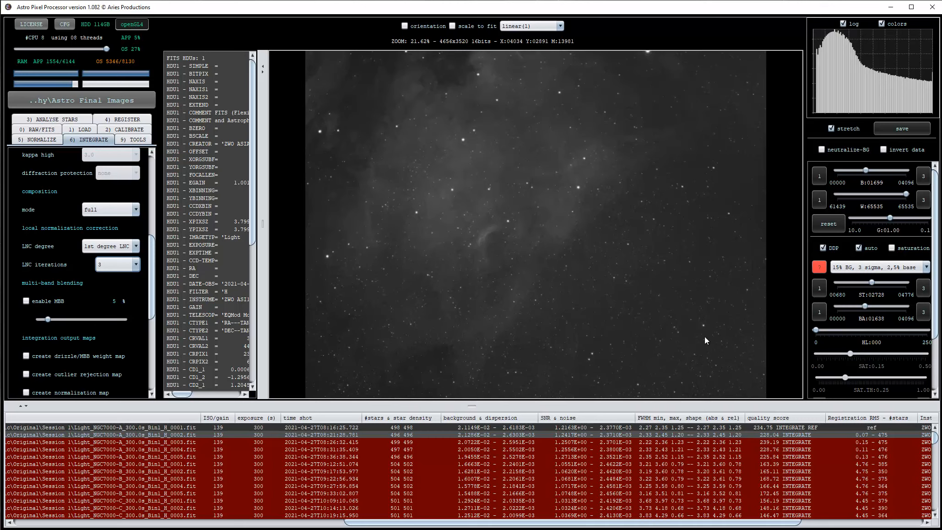
pyautogui.click(28, 301)
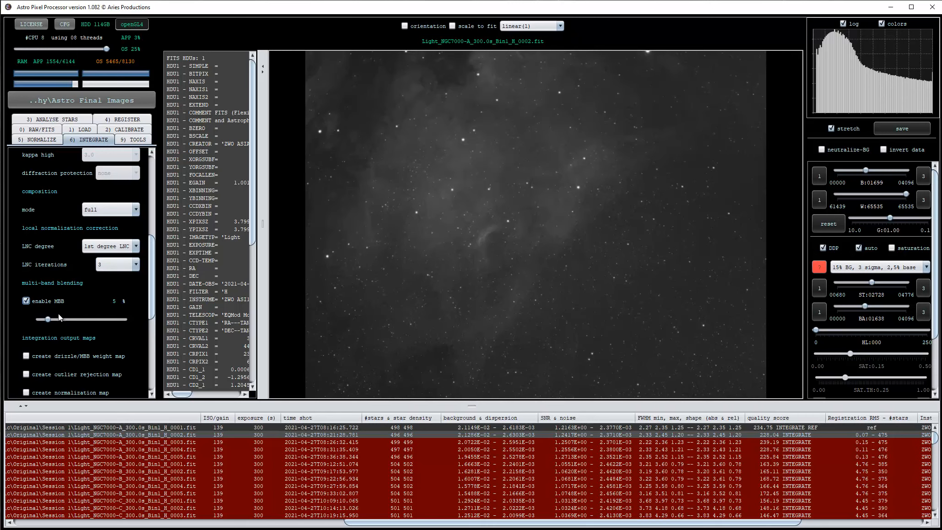
pyautogui.moveTo(48, 320); pyautogui.dragTo(56, 319)
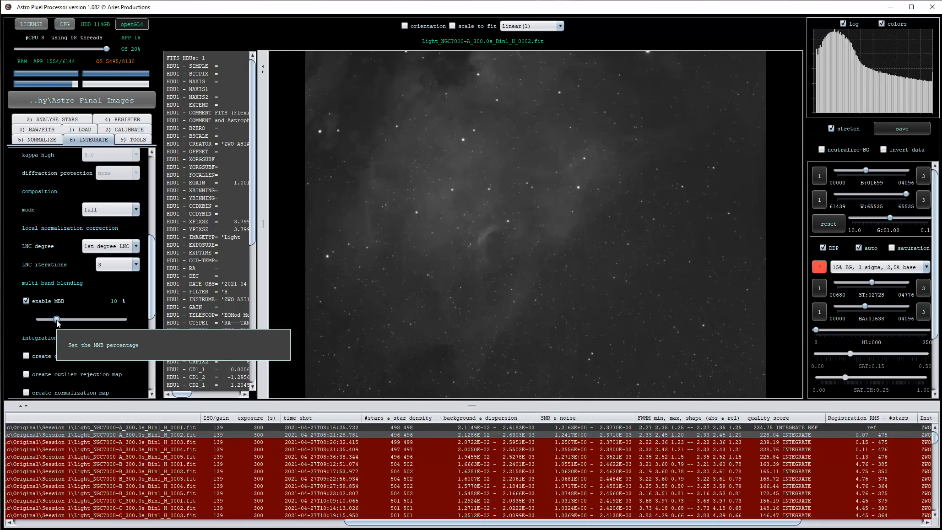
pyautogui.moveTo(57, 323); pyautogui.dragTo(65, 319)
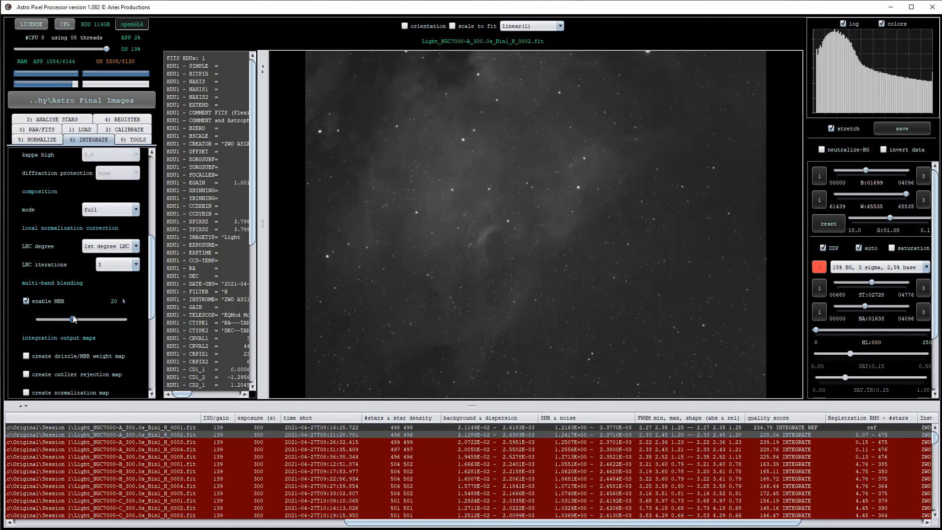
pyautogui.moveTo(57, 316); pyautogui.dragTo(55, 317)
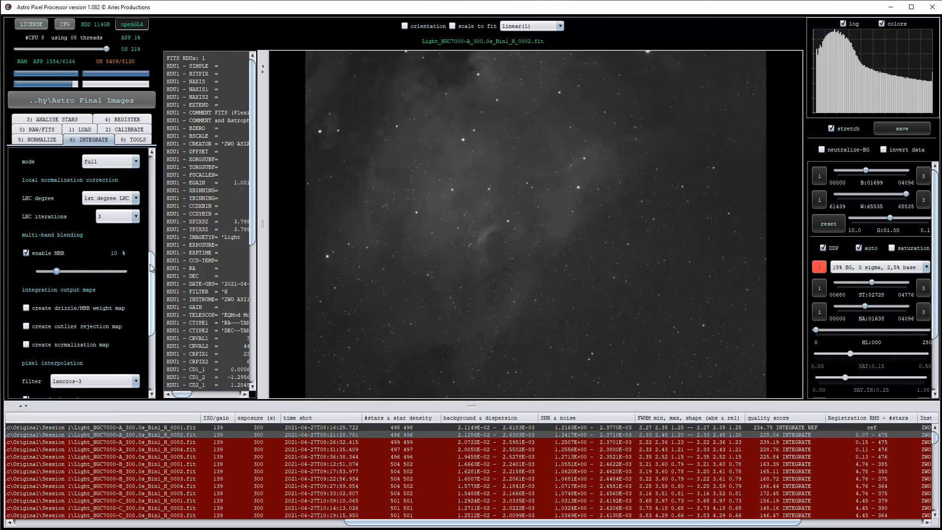
# - Start integrating the registered and normalized light frames into the mosaic with the current integration settings
pyautogui.moveTo(149, 265); pyautogui.dragTo(151, 315)
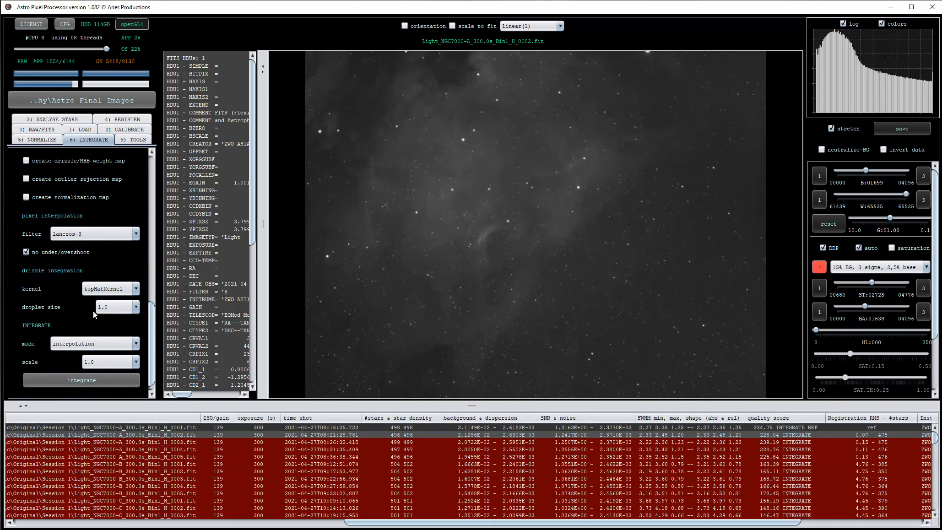
pyautogui.click(82, 380)
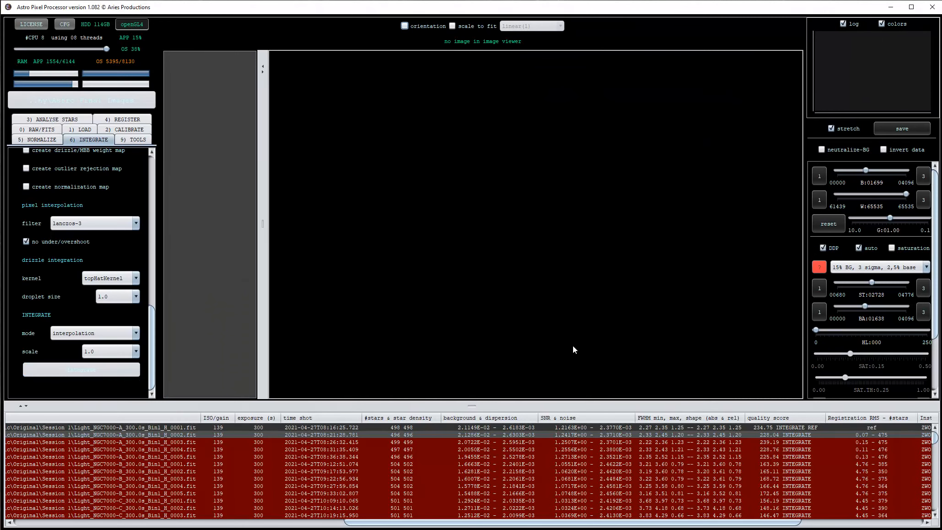